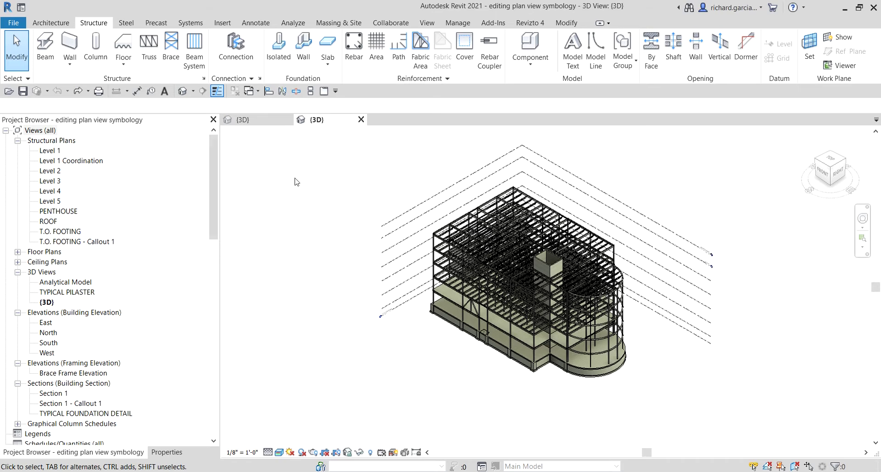
Step: Examine the HSS6X6X1/2 brace and its properties in the Level 2 structural plan at the brace frame elevation
{"action": "double_click", "coordinate": [51, 172]}
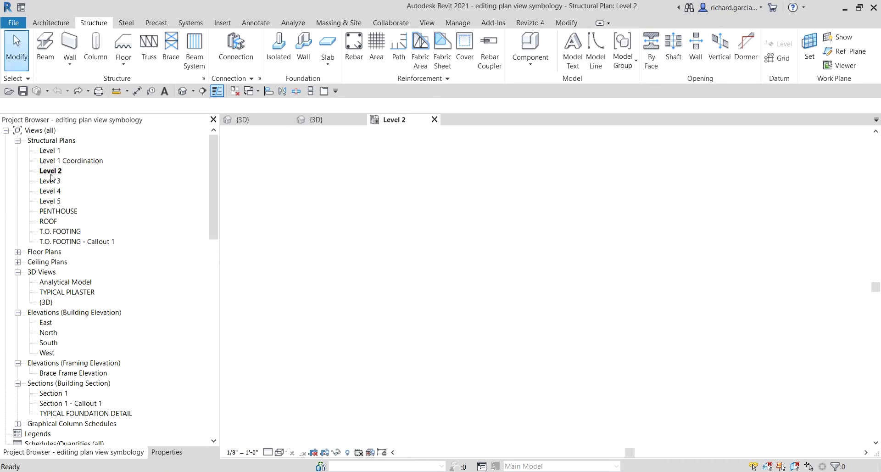
{"action": "scroll", "coordinate": [481, 414], "scroll_direction": "up", "scroll_amount": 10}
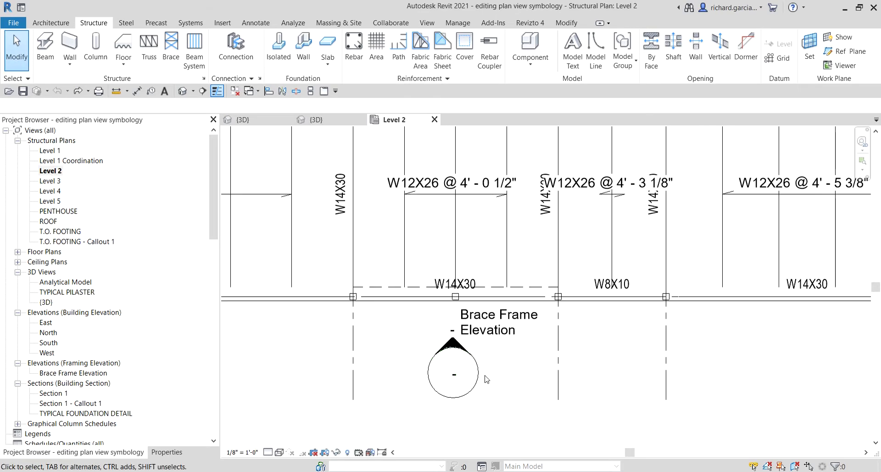
{"action": "left_click", "coordinate": [505, 211]}
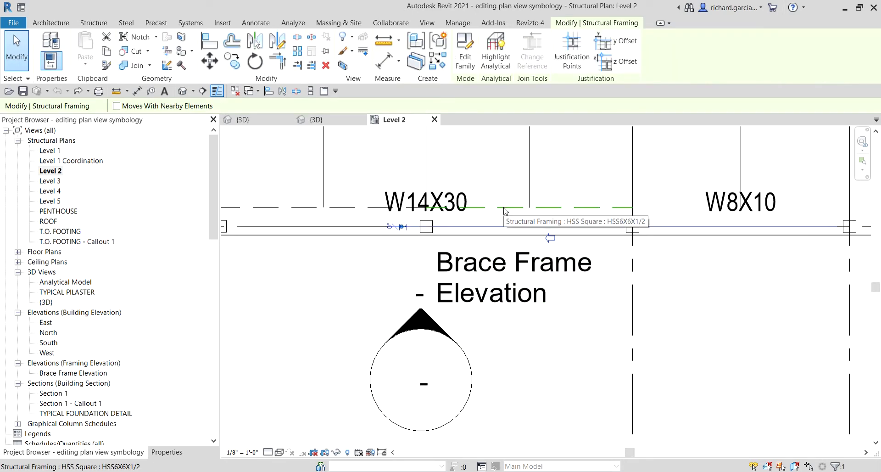
{"action": "left_click_drag", "start_coordinate": [350, 208], "coordinate": [508, 210]}
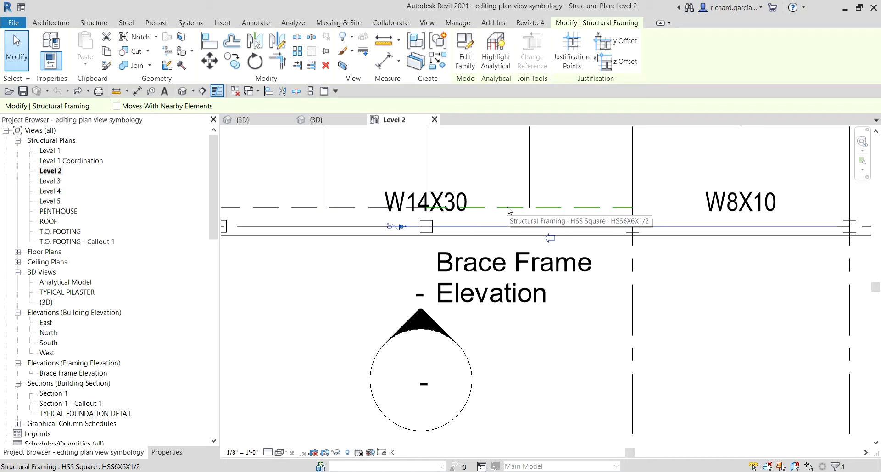
{"action": "left_click", "coordinate": [174, 450]}
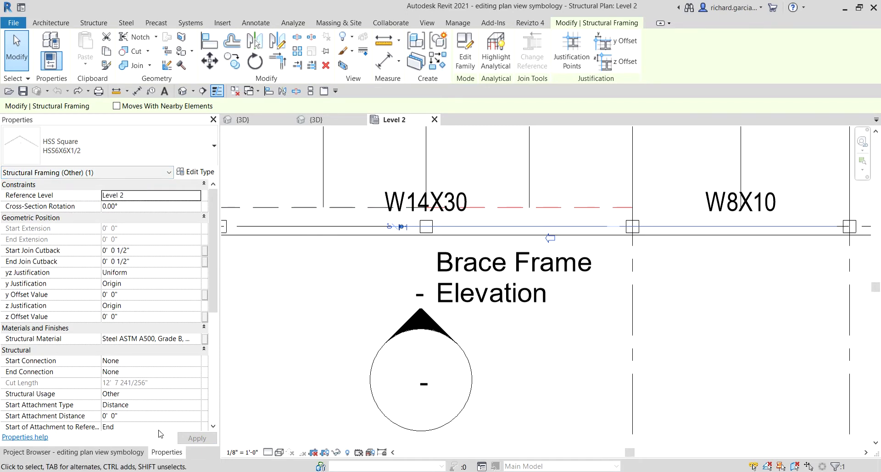
{"action": "left_click", "coordinate": [88, 453]}
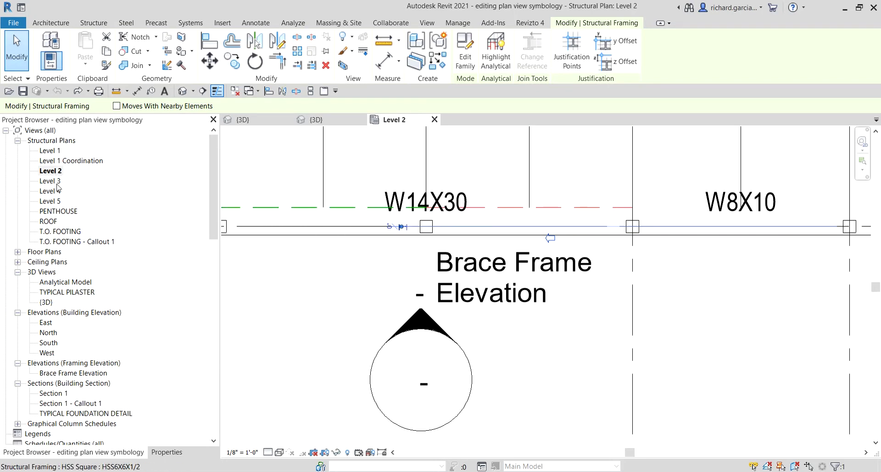
Step: Open the Level 3 structural plan and examine the brace representation along the same W14X30 beam
{"action": "left_click", "coordinate": [49, 181]}
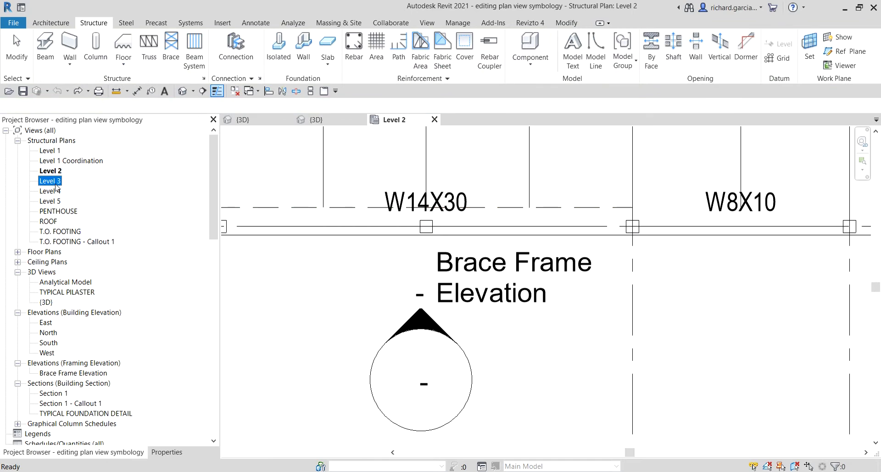
{"action": "double_click", "coordinate": [50, 180]}
{"action": "left_click", "coordinate": [317, 226]}
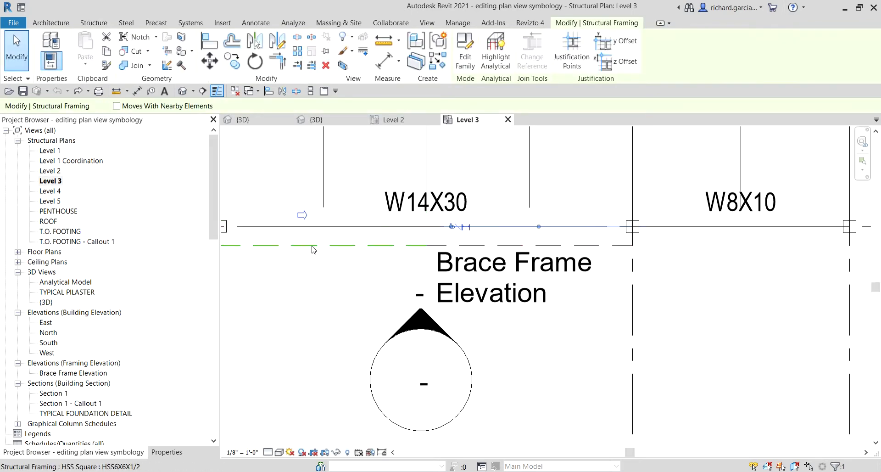
{"action": "key", "text": "Escape"}
{"action": "scroll", "coordinate": [540, 329], "scroll_direction": "down", "scroll_amount": 1}
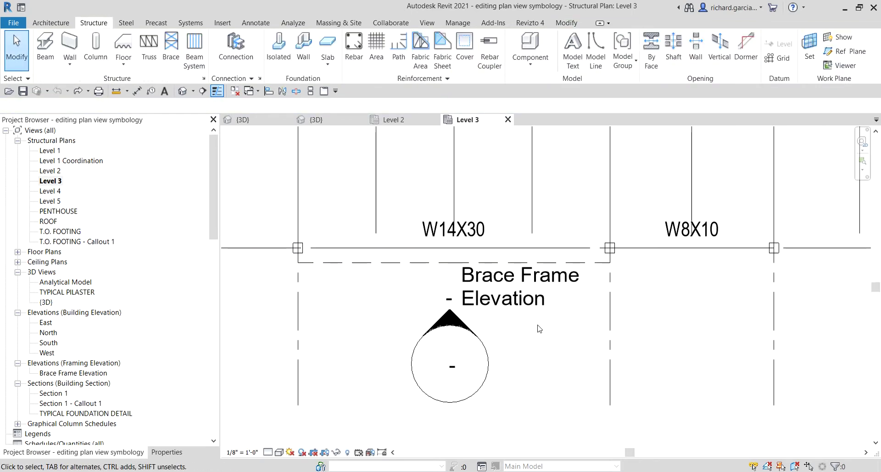
Step: Move the Brace Frame Elevation marker away from the dashed brace line in the Level 3 plan
{"action": "middle_click_drag", "start_coordinate": [539, 328], "coordinate": [550, 254]}
{"action": "left_click_drag", "start_coordinate": [497, 278], "coordinate": [498, 332]}
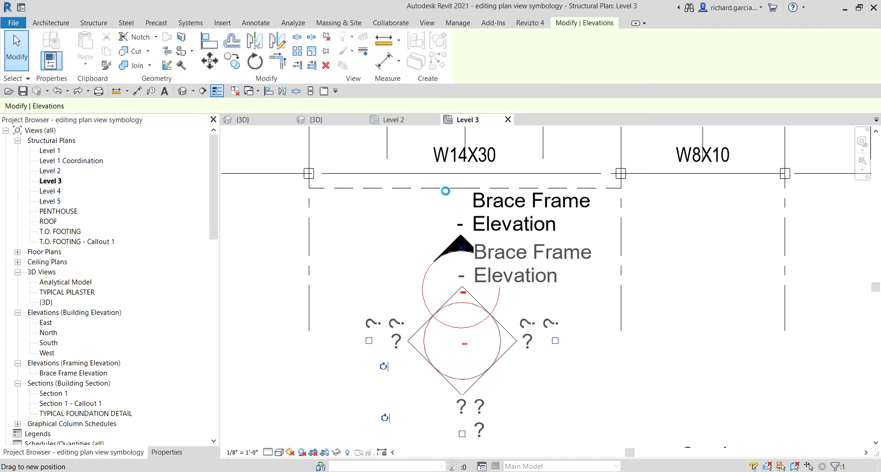
{"action": "key", "text": "Escape"}
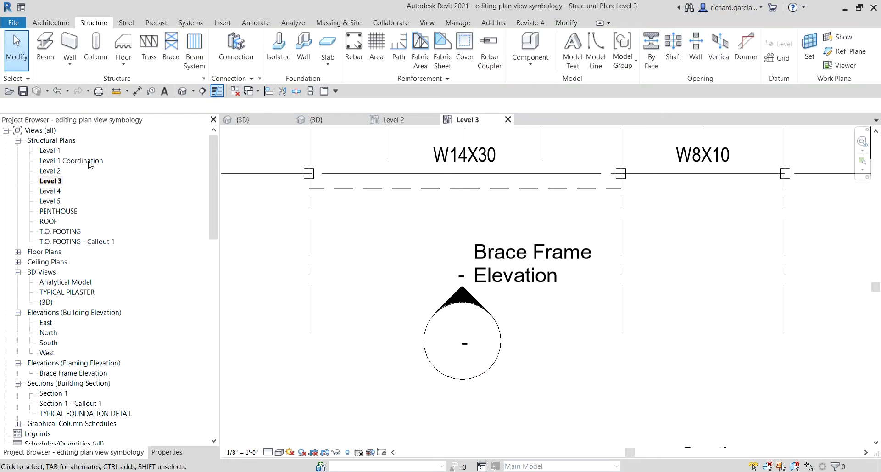
Step: Compare the offset dashed brace lines in the Level 2 and Level 3 structural plans
{"action": "double_click", "coordinate": [54, 171]}
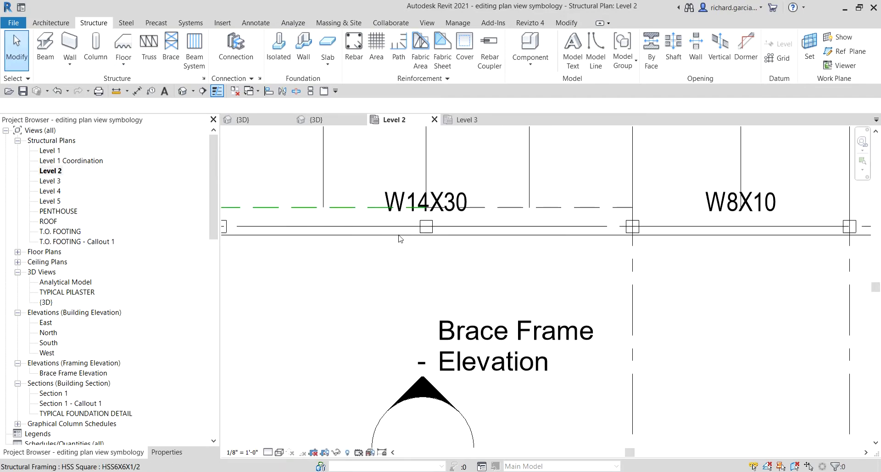
{"action": "scroll", "coordinate": [448, 237], "scroll_direction": "down", "scroll_amount": 1}
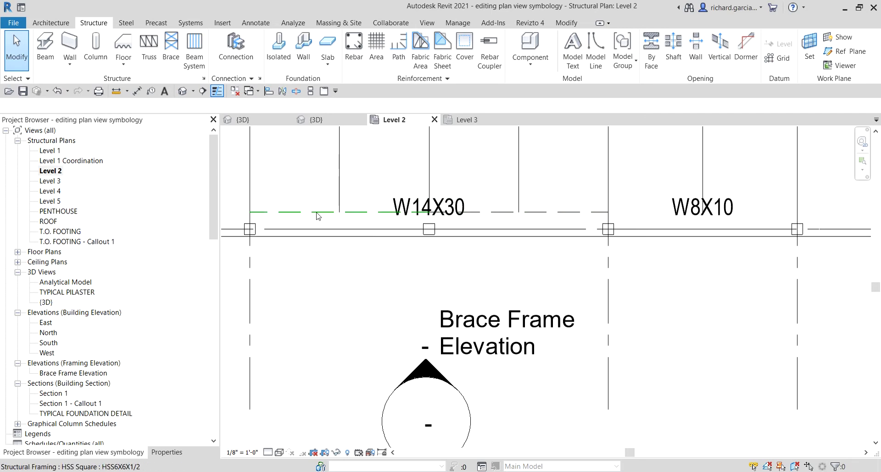
{"action": "double_click", "coordinate": [50, 181]}
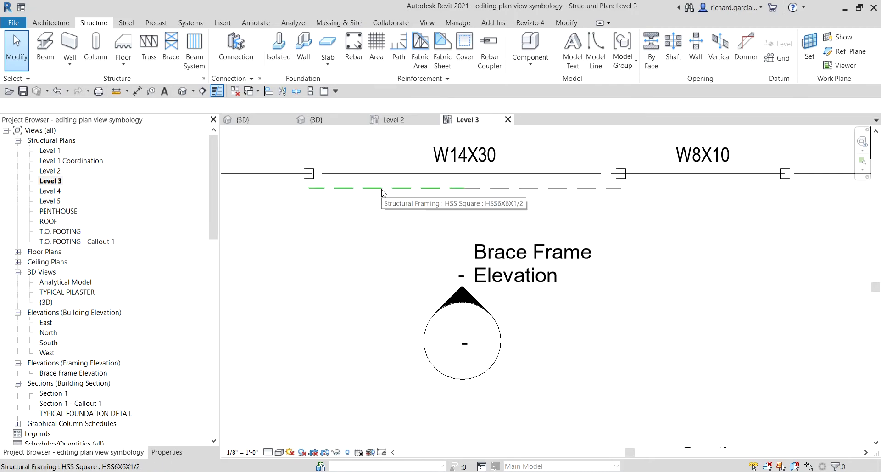
Step: Select the vertical post between the diagonal braces in the 3D view and locate it in the Level 2 plan
{"action": "left_click", "coordinate": [317, 120]}
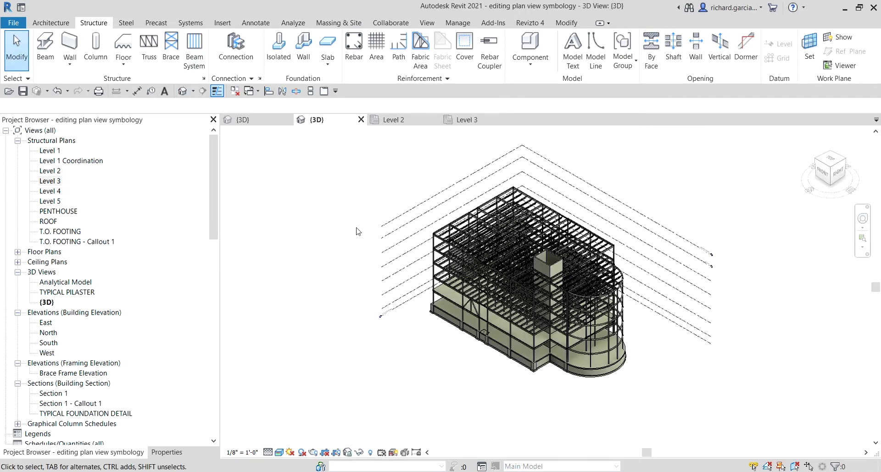
{"action": "scroll", "coordinate": [489, 315], "scroll_direction": "up", "scroll_amount": 8}
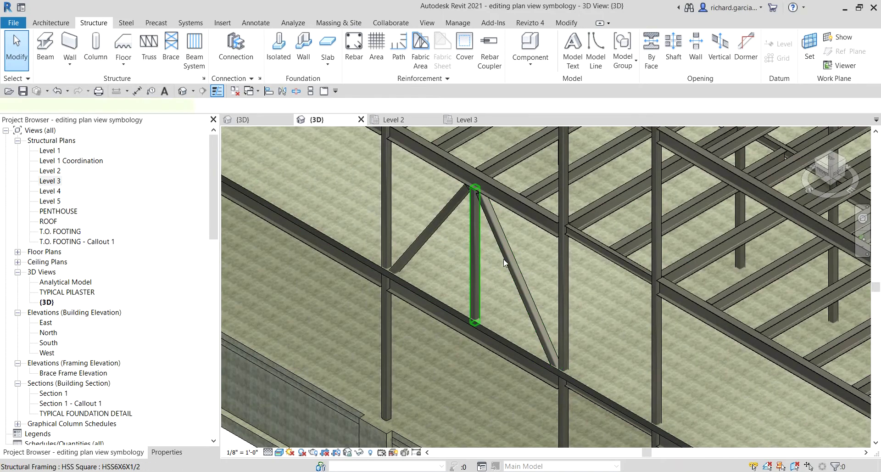
{"action": "left_click", "coordinate": [475, 257]}
{"action": "middle_click_drag", "start_coordinate": [475, 256], "coordinate": [406, 209], "text": "shift"}
{"action": "left_click", "coordinate": [52, 170]}
{"action": "double_click", "coordinate": [52, 171]}
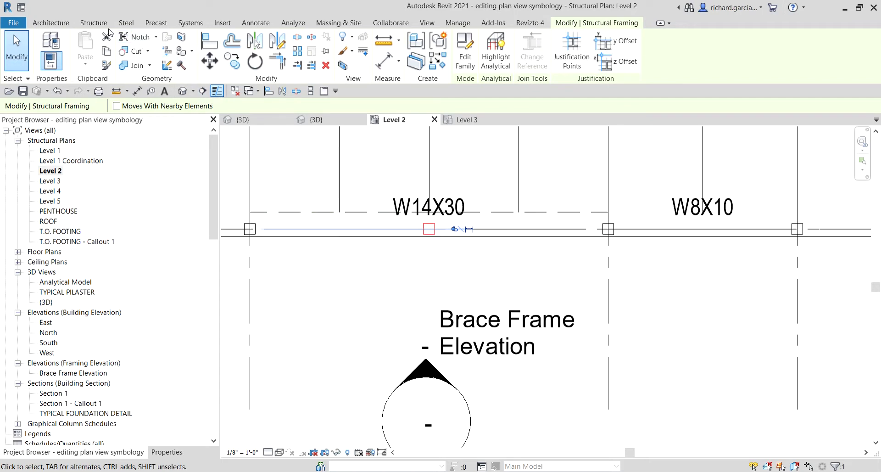
Step: Set the brace symbols' plan representation to Line with Angle in the Structural Settings
{"action": "left_click", "coordinate": [94, 23]}
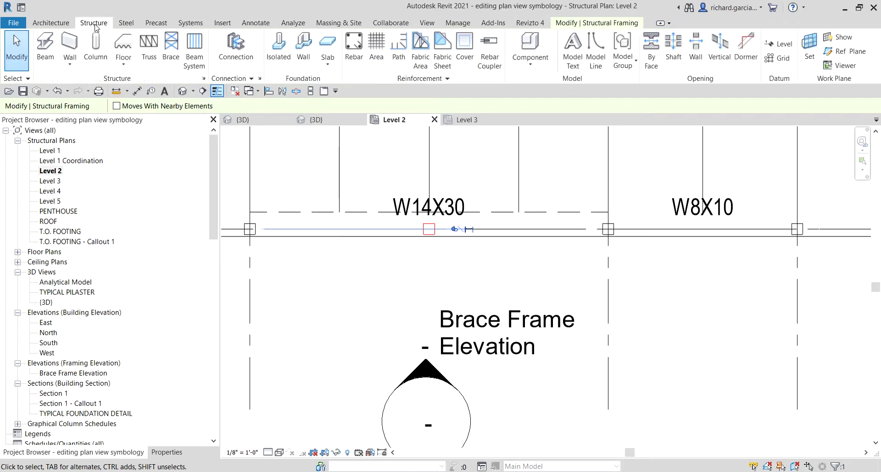
{"action": "left_click", "coordinate": [203, 79]}
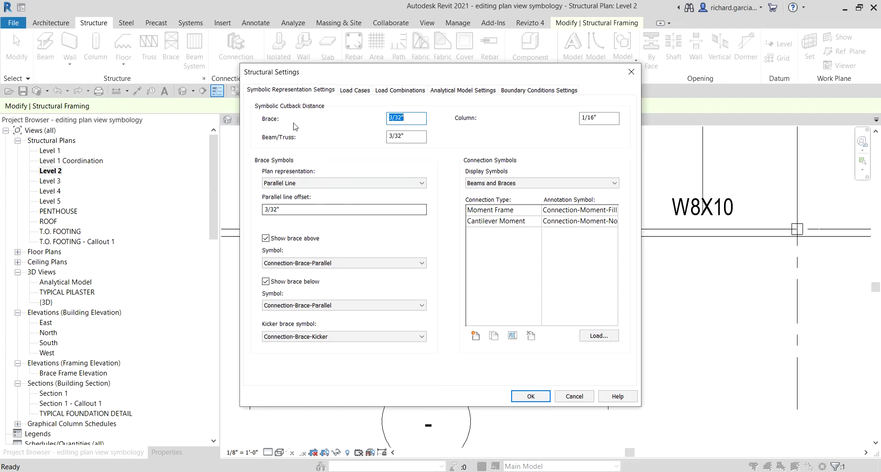
{"action": "left_click", "coordinate": [285, 93]}
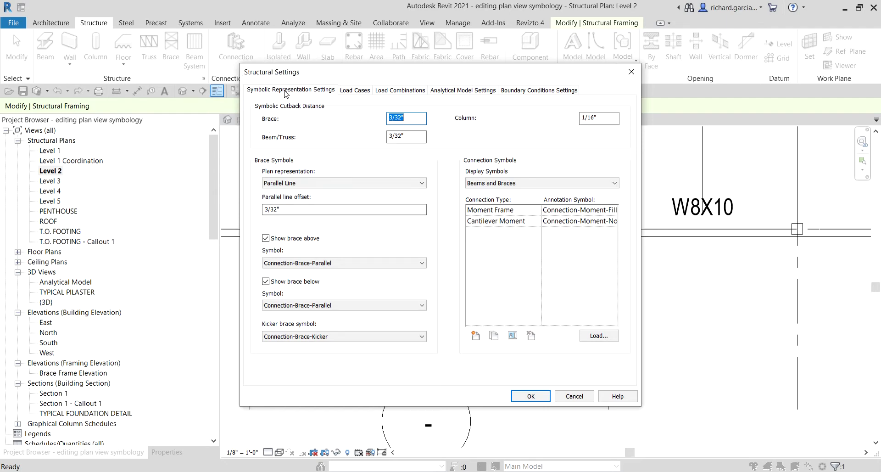
{"action": "left_click", "coordinate": [294, 183]}
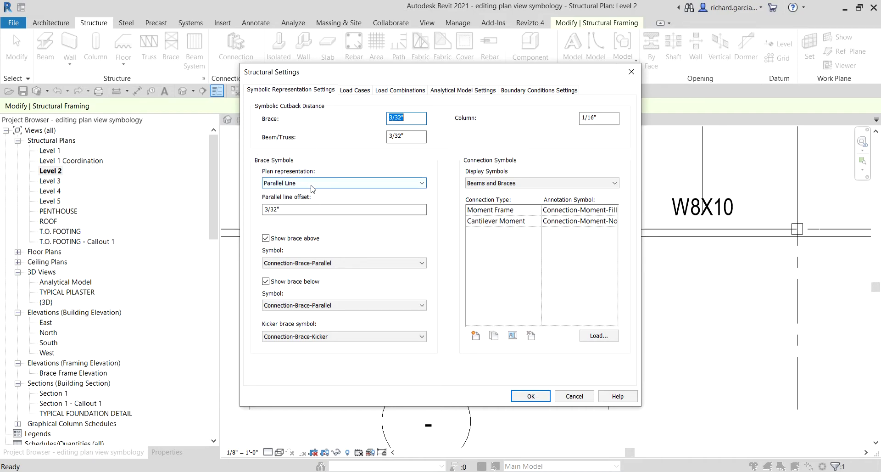
{"action": "left_click", "coordinate": [311, 184]}
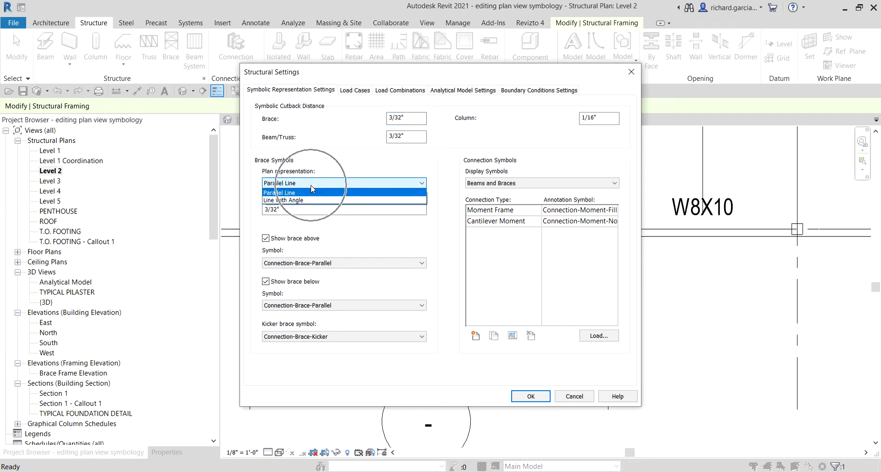
{"action": "left_click", "coordinate": [294, 200]}
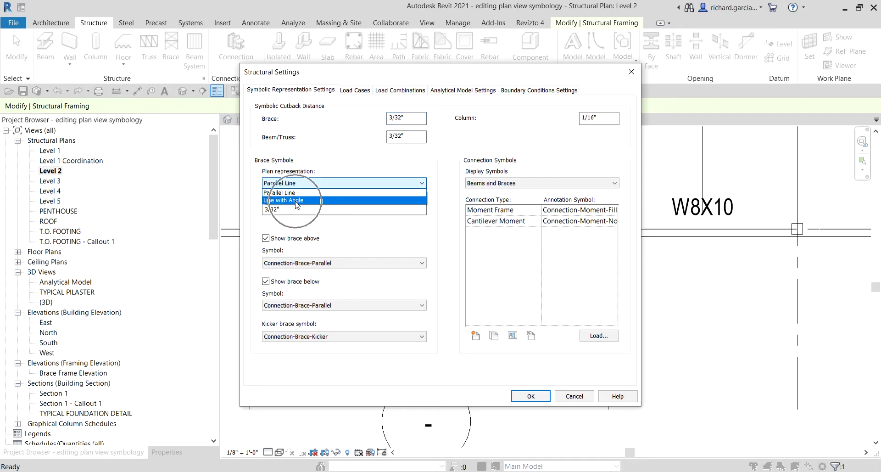
{"action": "left_click", "coordinate": [296, 201]}
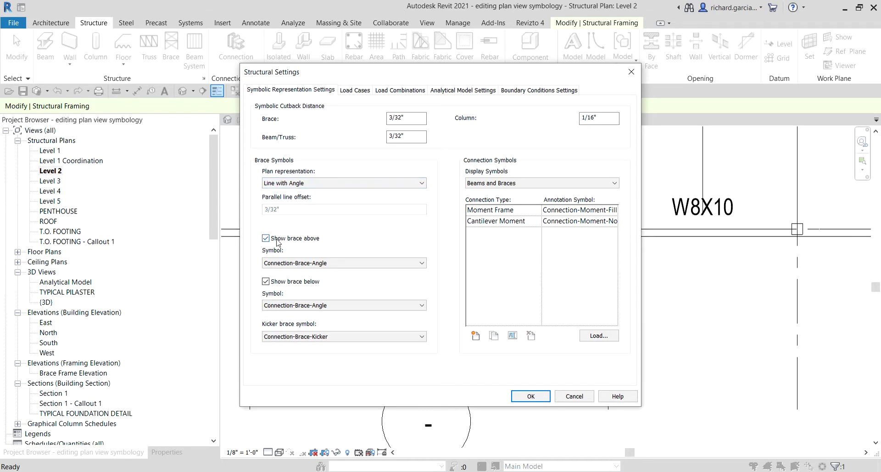
Step: Review the brace above and below symbols and the load case, load combination, analytical model and boundary condition settings
{"action": "left_click", "coordinate": [290, 268]}
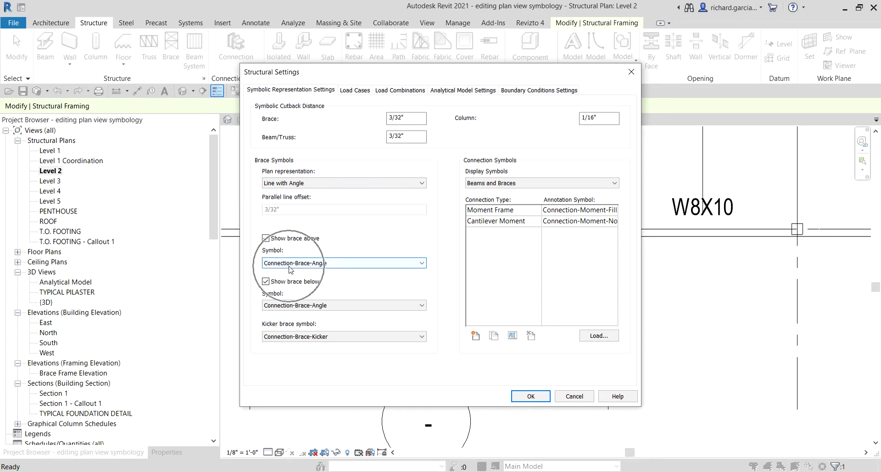
{"action": "left_click", "coordinate": [290, 269]}
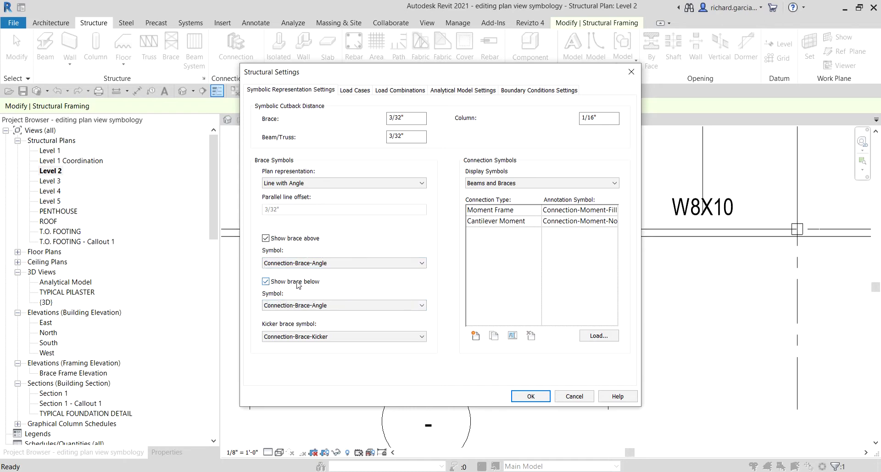
{"action": "left_click", "coordinate": [293, 311]}
{"action": "left_click", "coordinate": [356, 92]}
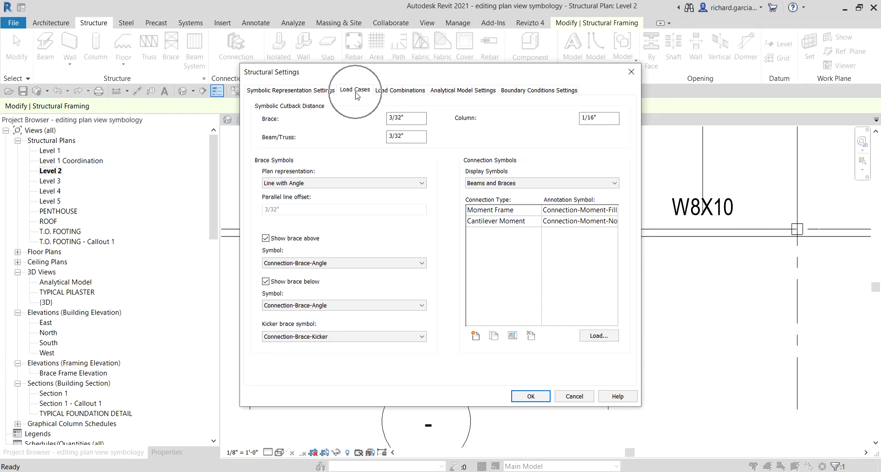
{"action": "left_click", "coordinate": [388, 92]}
{"action": "left_click", "coordinate": [451, 92]}
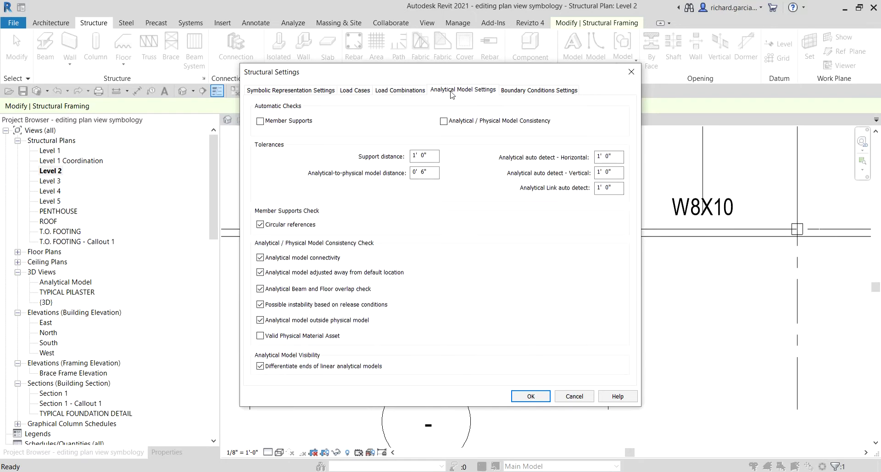
{"action": "left_click", "coordinate": [524, 92]}
{"action": "left_click", "coordinate": [356, 92]}
{"action": "left_click", "coordinate": [404, 91]}
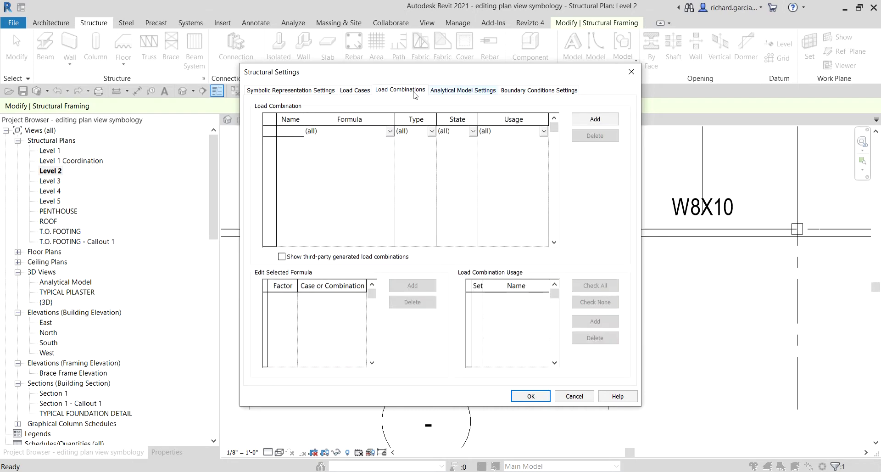
{"action": "left_click", "coordinate": [530, 90]}
{"action": "left_click", "coordinate": [477, 92]}
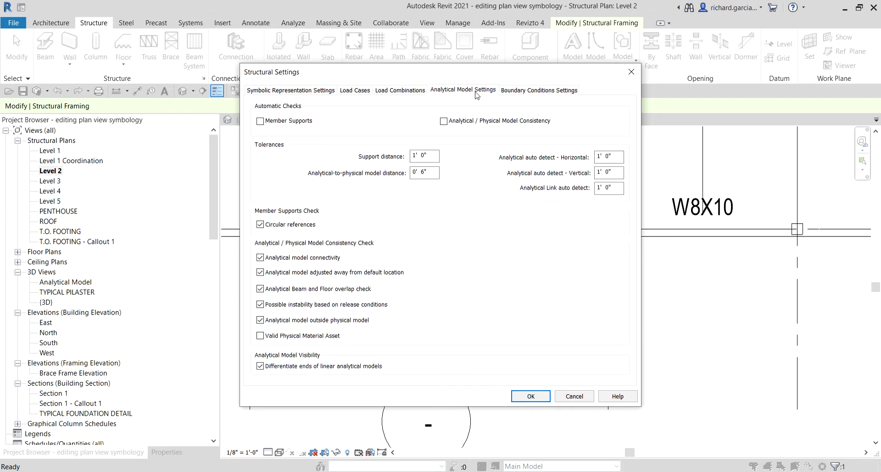
{"action": "left_click", "coordinate": [313, 90]}
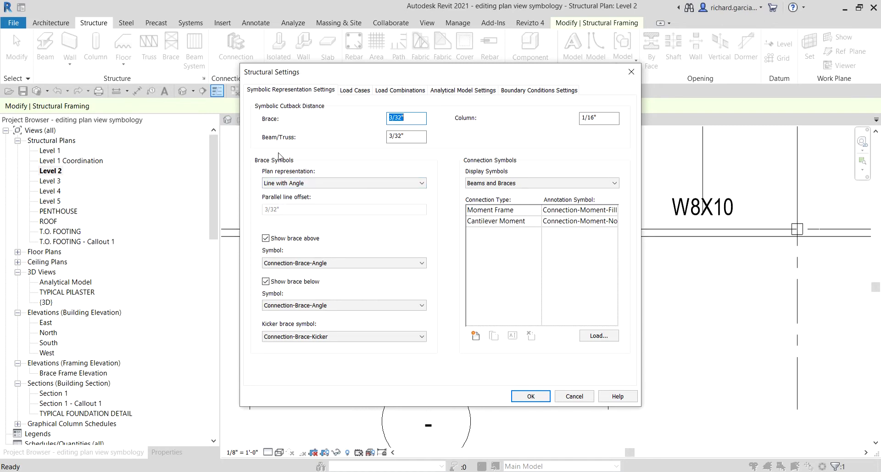
Step: Apply the structural settings and check the brace symbols in the Level 2 and Level 3 plans
{"action": "left_click", "coordinate": [531, 396]}
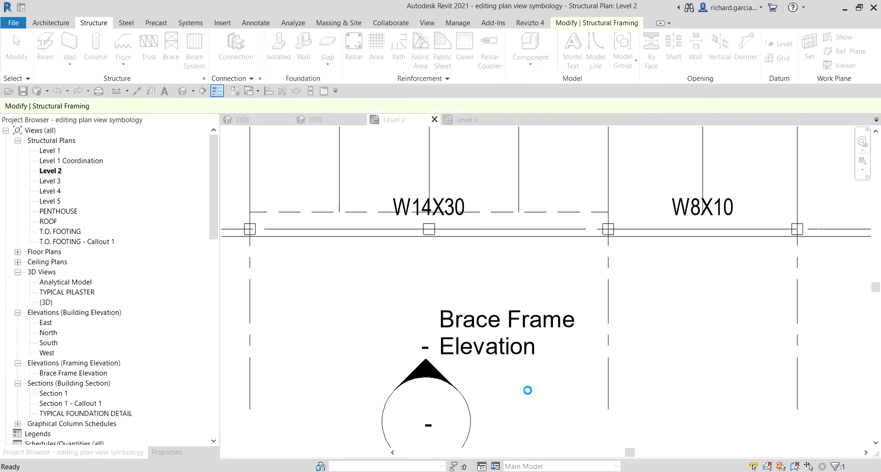
{"action": "scroll", "coordinate": [410, 220], "scroll_direction": "down", "scroll_amount": 2}
{"action": "left_click", "coordinate": [515, 216]}
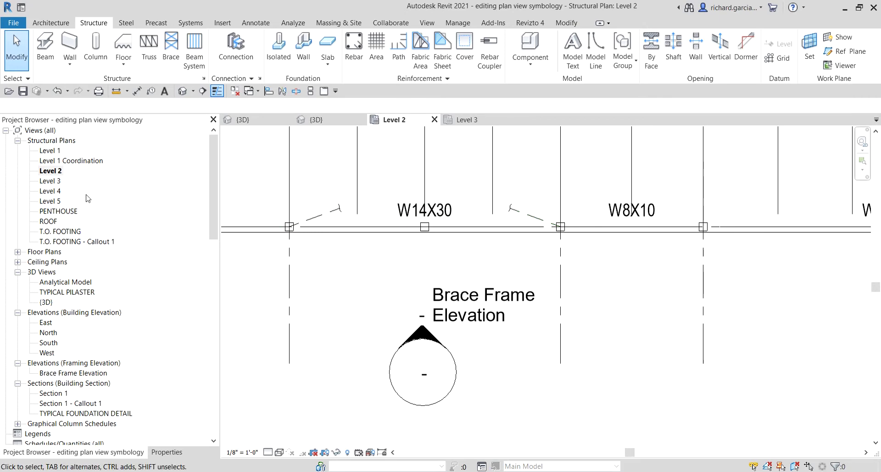
{"action": "double_click", "coordinate": [46, 181]}
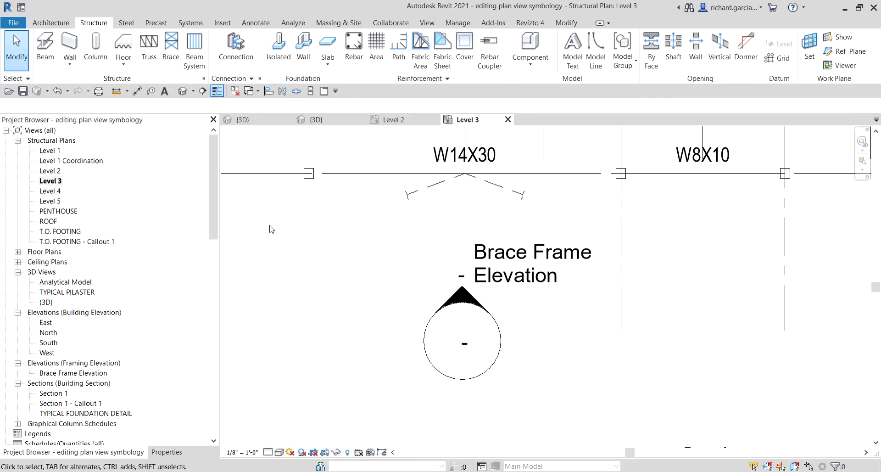
{"action": "scroll", "coordinate": [457, 192], "scroll_direction": "up", "scroll_amount": 5}
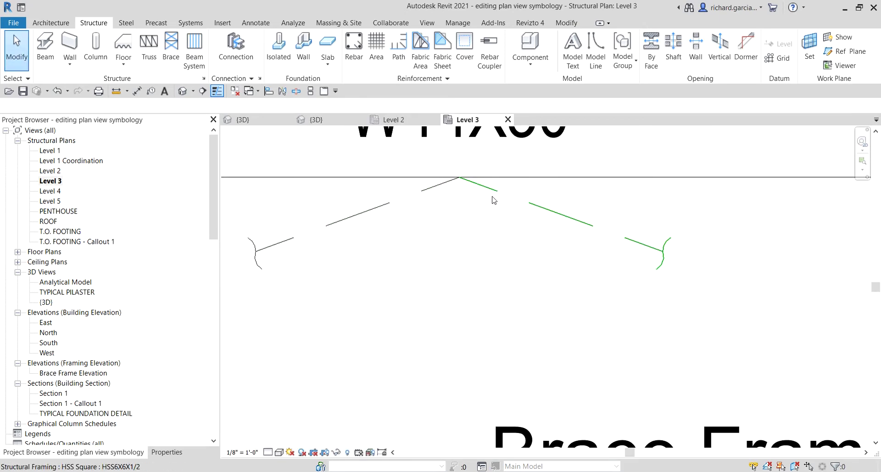
Step: Check the brace symbols below the W14X30 beam in the Level 3 plan, and close the inactive views
{"action": "scroll", "coordinate": [411, 206], "scroll_direction": "down", "scroll_amount": 3}
{"action": "middle_click_drag", "start_coordinate": [399, 249], "coordinate": [458, 290]}
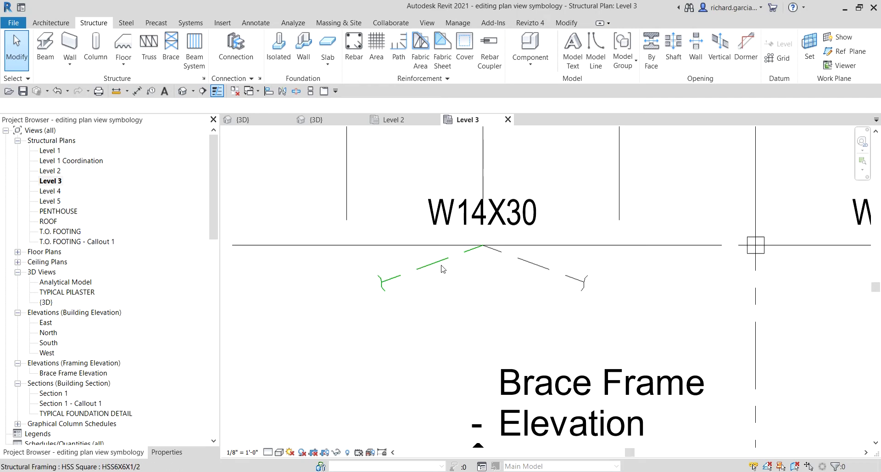
{"action": "left_click", "coordinate": [235, 92]}
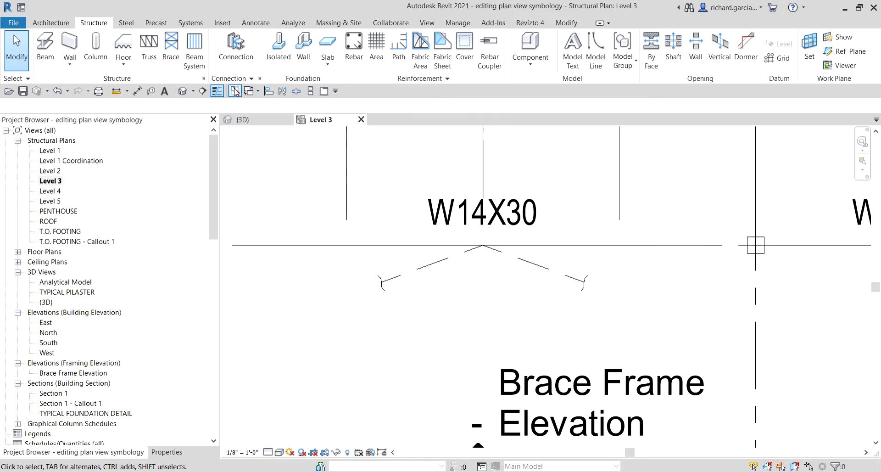
Step: Switch to the 3D view of the brace frame sheet project and examine the brace frame and its gusset plates
{"action": "left_click", "coordinate": [272, 123]}
{"action": "scroll", "coordinate": [502, 308], "scroll_direction": "up", "scroll_amount": 5}
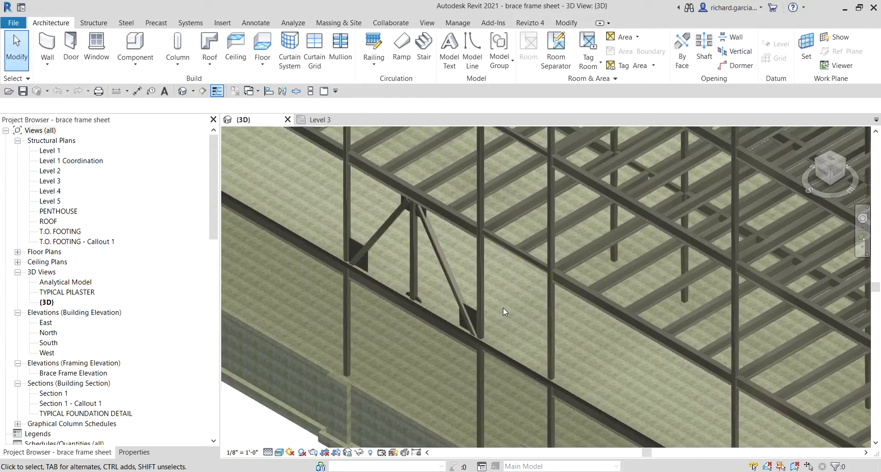
{"action": "middle_click_drag", "start_coordinate": [503, 307], "coordinate": [477, 307]}
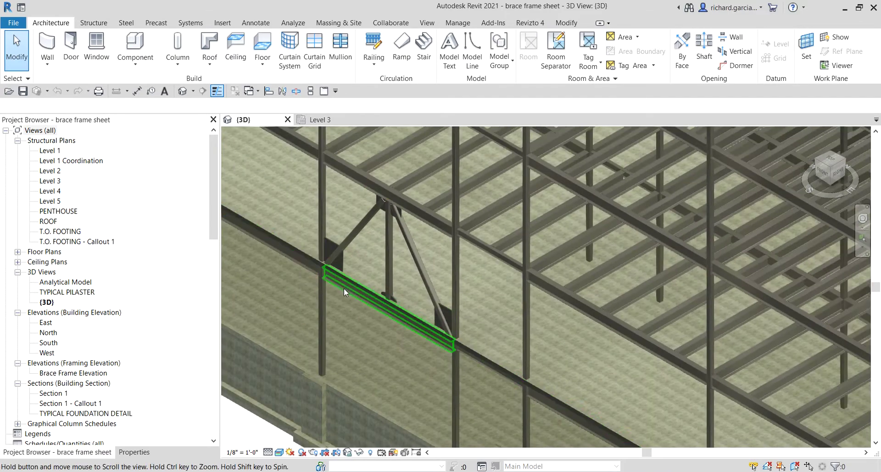
{"action": "scroll", "coordinate": [413, 296], "scroll_direction": "up", "scroll_amount": 3}
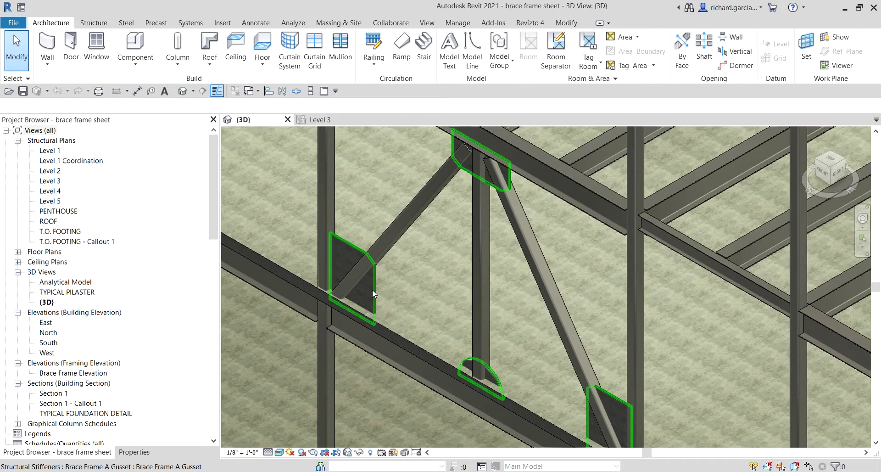
{"action": "scroll", "coordinate": [372, 294], "scroll_direction": "down", "scroll_amount": 5}
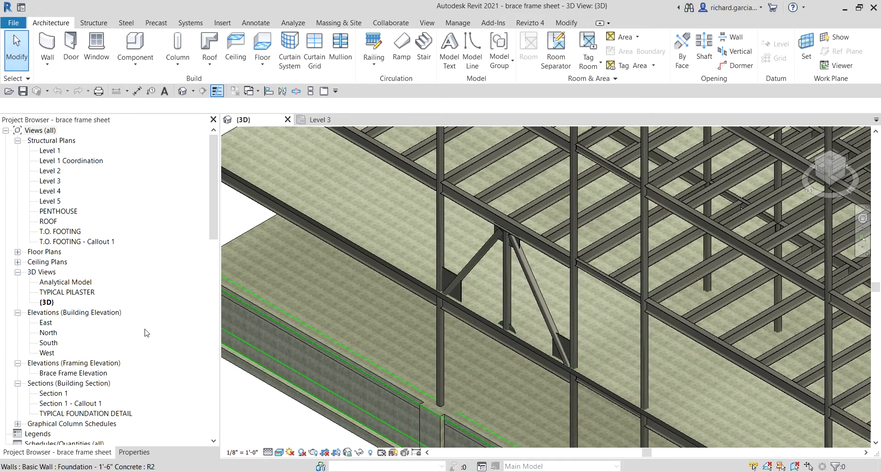
Step: Open the Brace Frame Elevation and place a rectangular callout around the braced bay between Level 2 and Level 3
{"action": "double_click", "coordinate": [71, 373]}
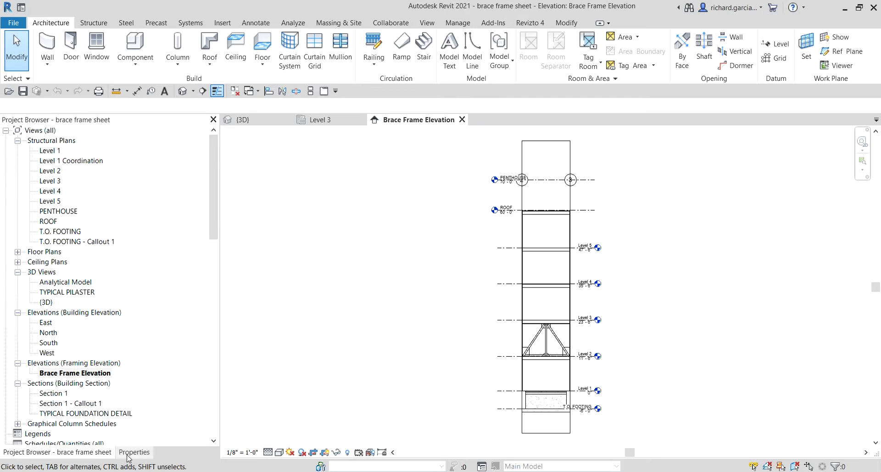
{"action": "scroll", "coordinate": [586, 354], "scroll_direction": "up", "scroll_amount": 5}
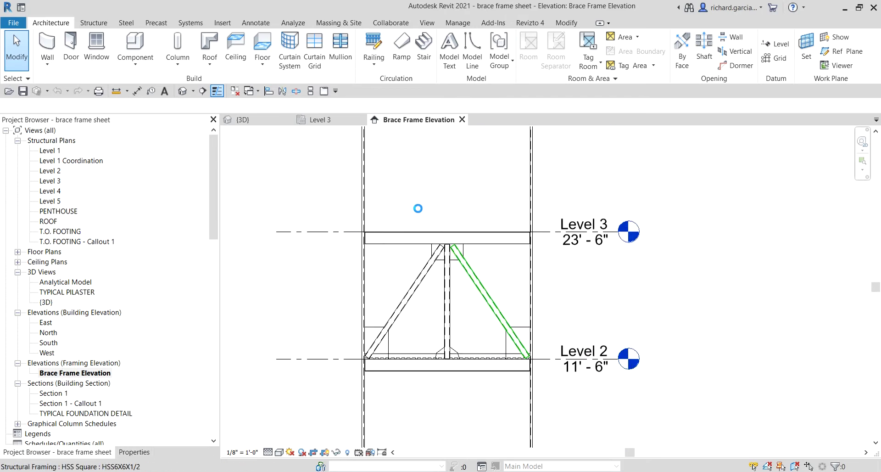
{"action": "scroll", "coordinate": [525, 347], "scroll_direction": "up", "scroll_amount": 1}
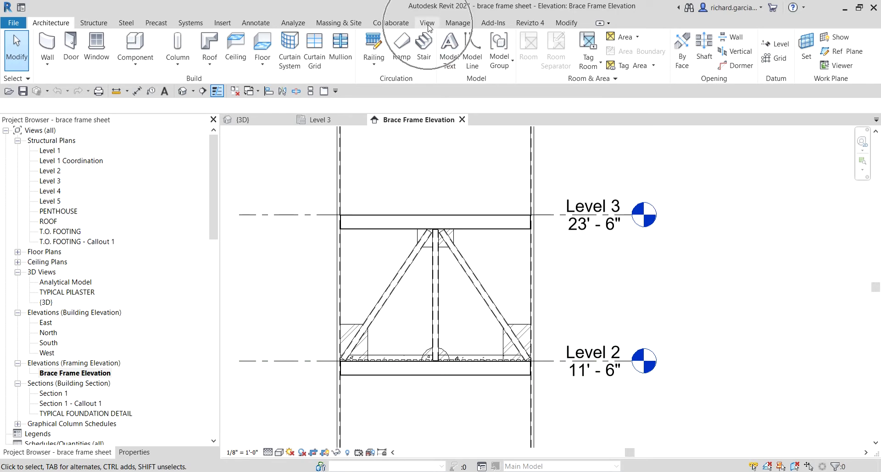
{"action": "left_click", "coordinate": [427, 23]}
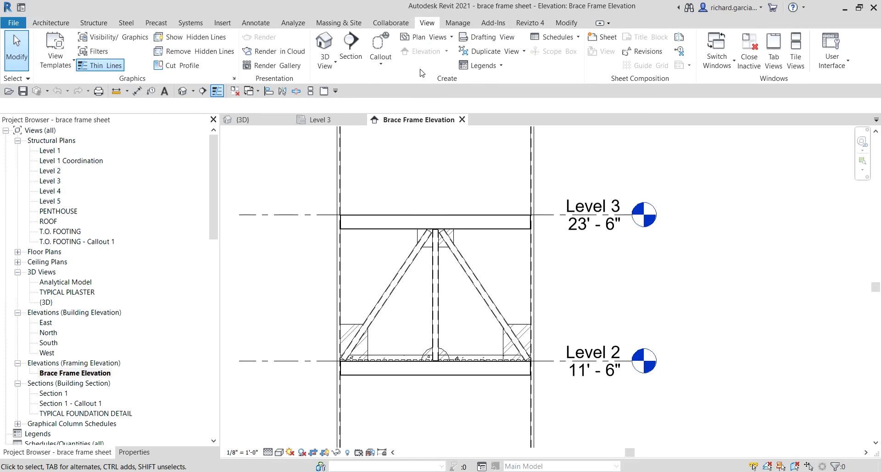
{"action": "left_click", "coordinate": [379, 70]}
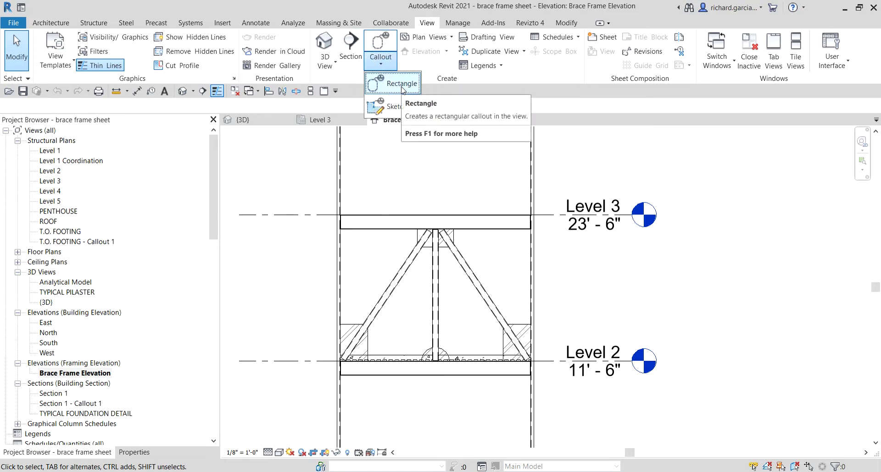
{"action": "left_click", "coordinate": [402, 83]}
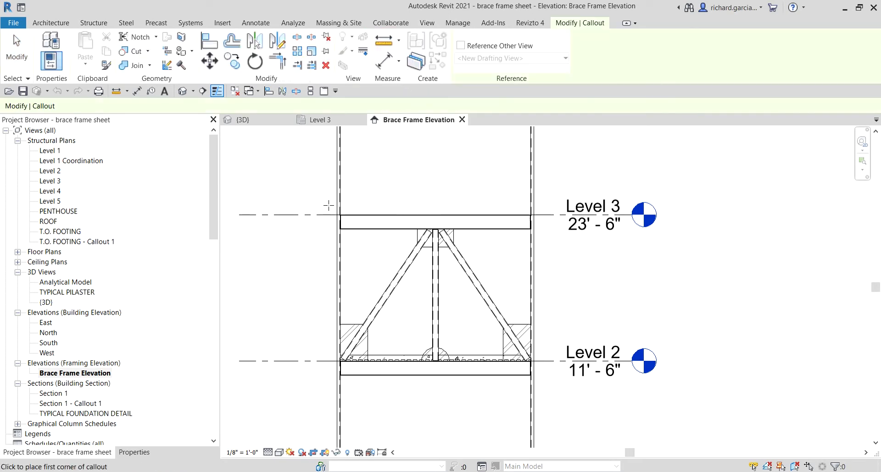
{"action": "left_click", "coordinate": [328, 205]}
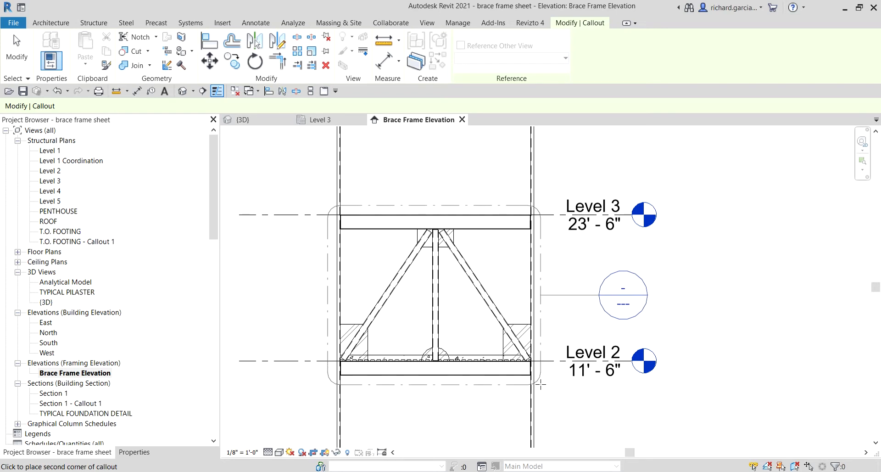
{"action": "left_click", "coordinate": [541, 380]}
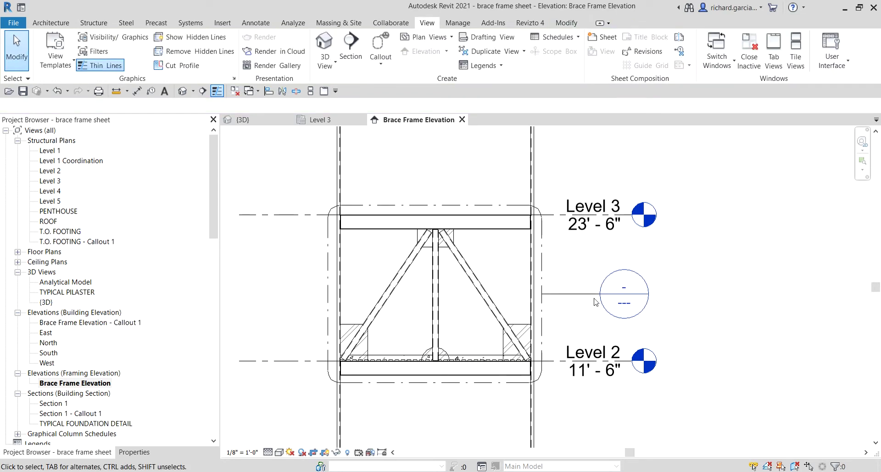
Step: Examine the new callout's head and boundary, and rename its view as BRACE FRAME CALLOUT
{"action": "scroll", "coordinate": [638, 322], "scroll_direction": "up", "scroll_amount": 2}
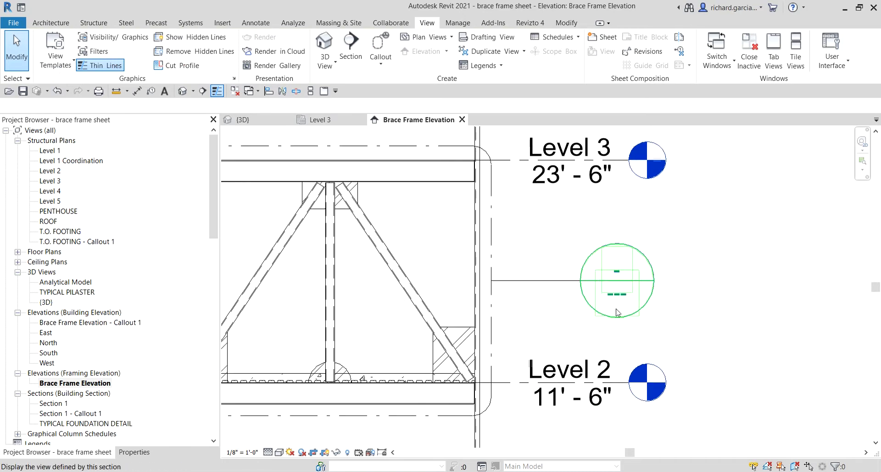
{"action": "scroll", "coordinate": [605, 256], "scroll_direction": "down", "scroll_amount": 3}
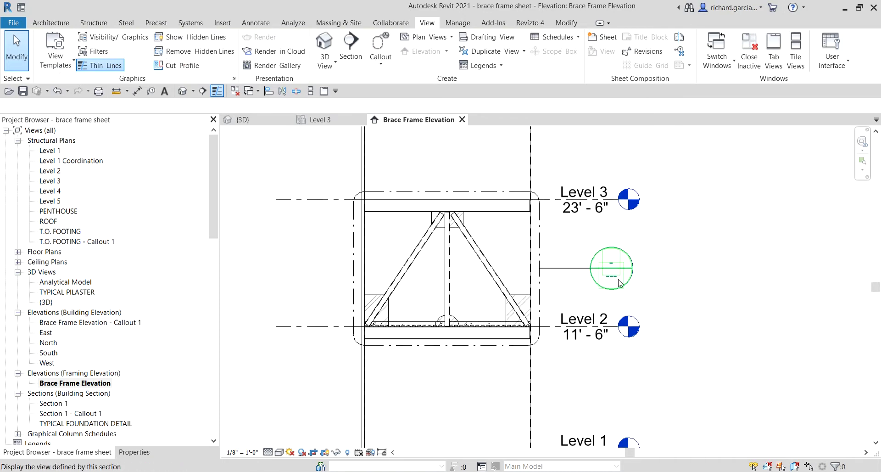
{"action": "scroll", "coordinate": [619, 282], "scroll_direction": "up", "scroll_amount": 3}
{"action": "middle_click_drag", "start_coordinate": [395, 220], "coordinate": [443, 220]}
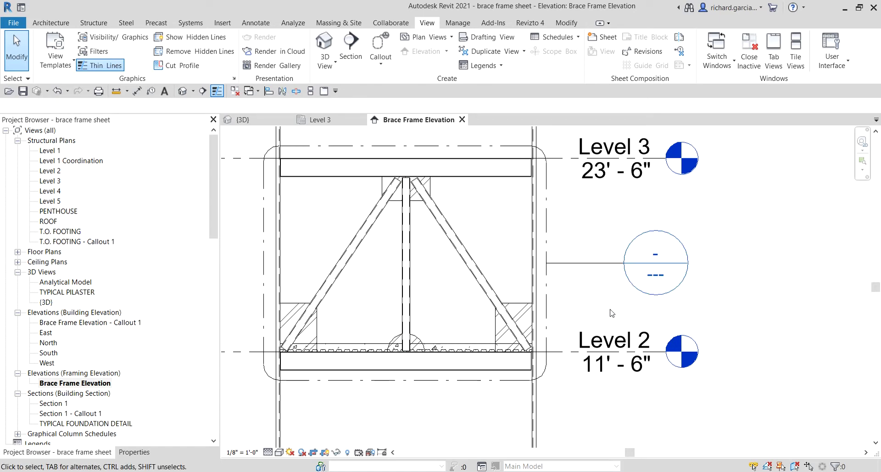
{"action": "scroll", "coordinate": [670, 316], "scroll_direction": "up", "scroll_amount": 1}
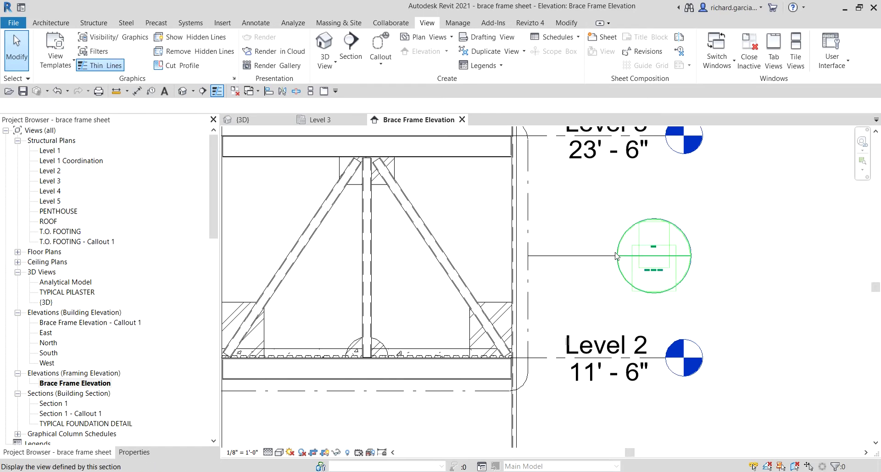
{"action": "scroll", "coordinate": [540, 252], "scroll_direction": "down", "scroll_amount": 1}
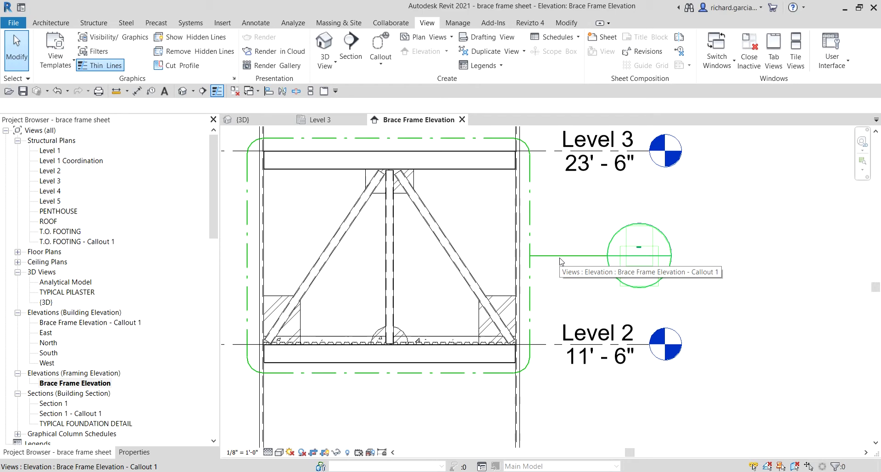
{"action": "left_click", "coordinate": [89, 323]}
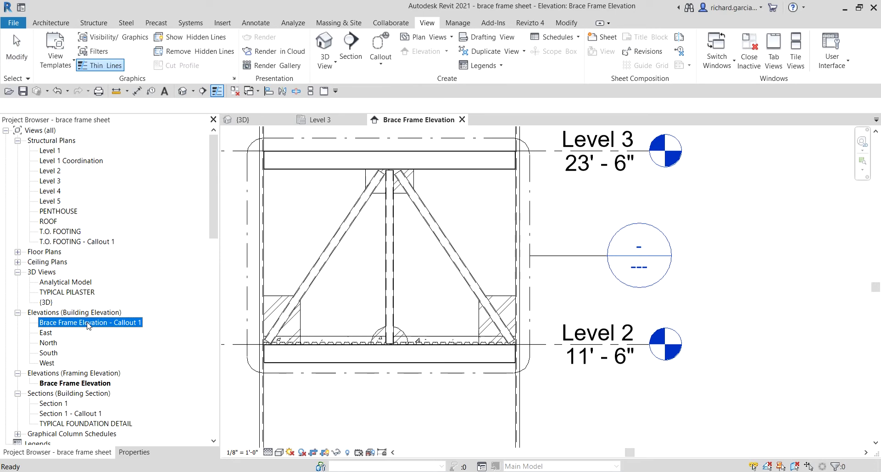
{"action": "right_click", "coordinate": [89, 323]}
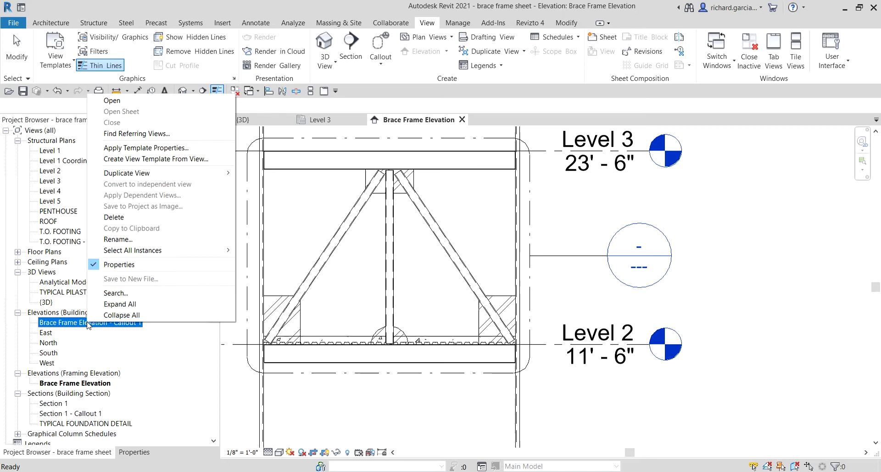
{"action": "left_click", "coordinate": [121, 239]}
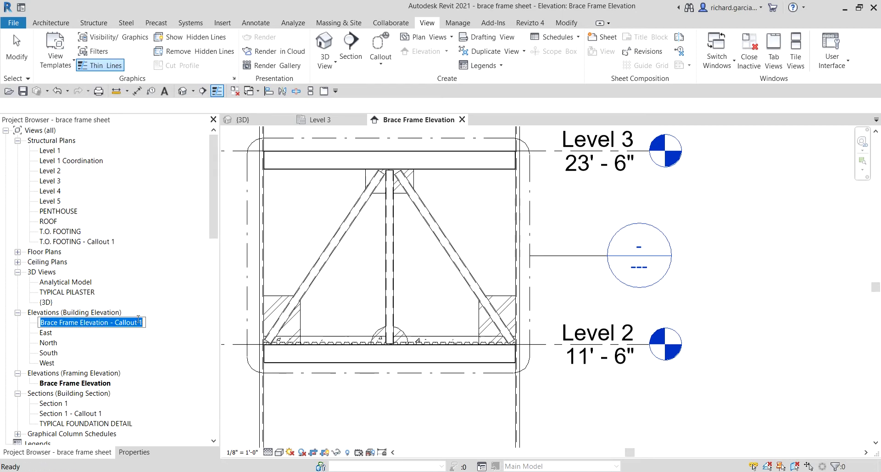
{"action": "key", "text": "BackSpace"}
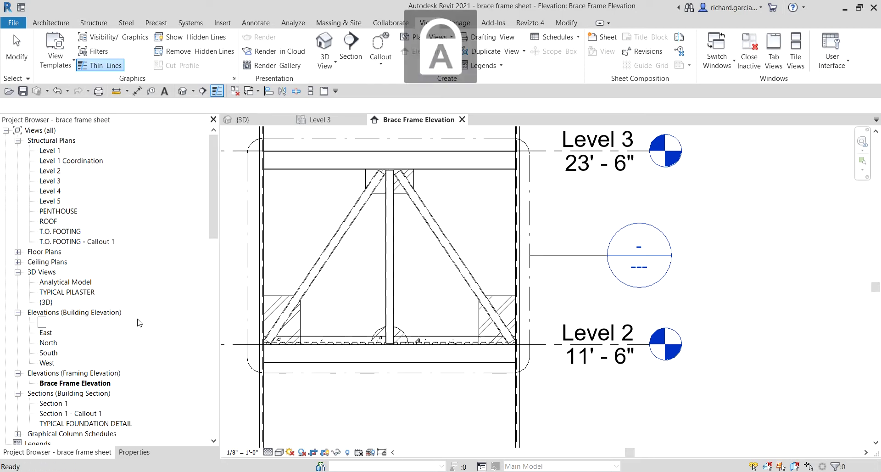
{"action": "type", "text": "BRACE"}
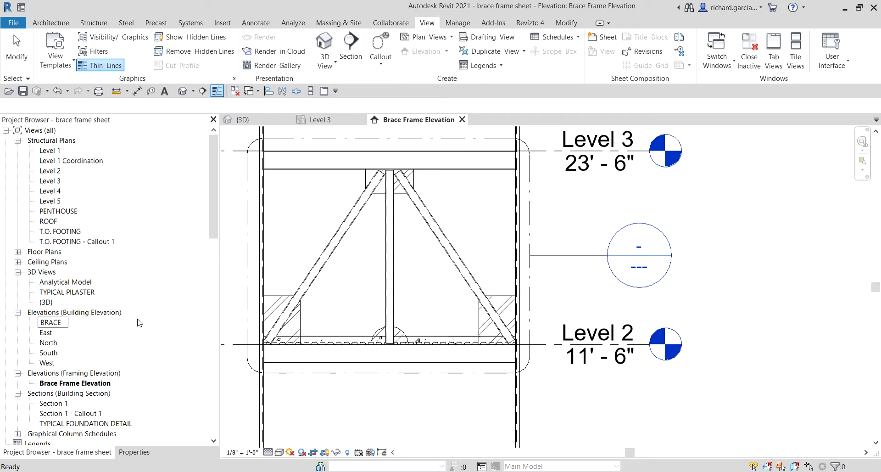
{"action": "type", "text": " FRAME CALLOUT"}
{"action": "key", "text": "Return"}
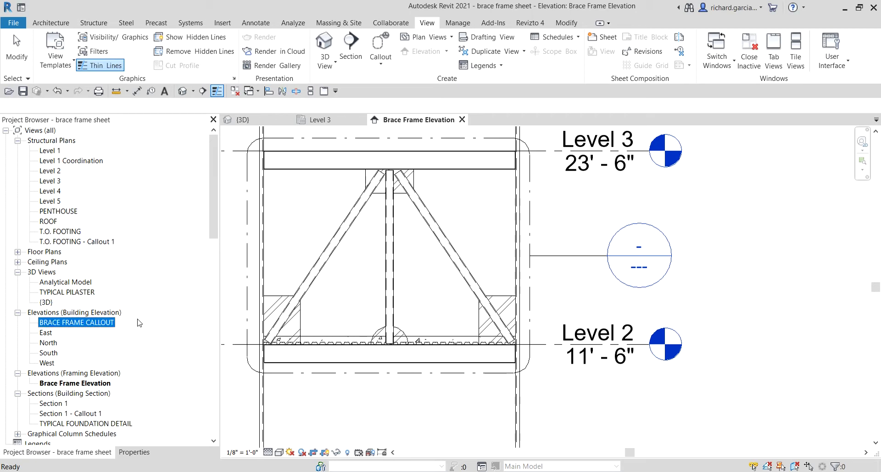
Step: Open the BRACE FRAME CALLOUT elevation view
{"action": "double_click", "coordinate": [71, 323]}
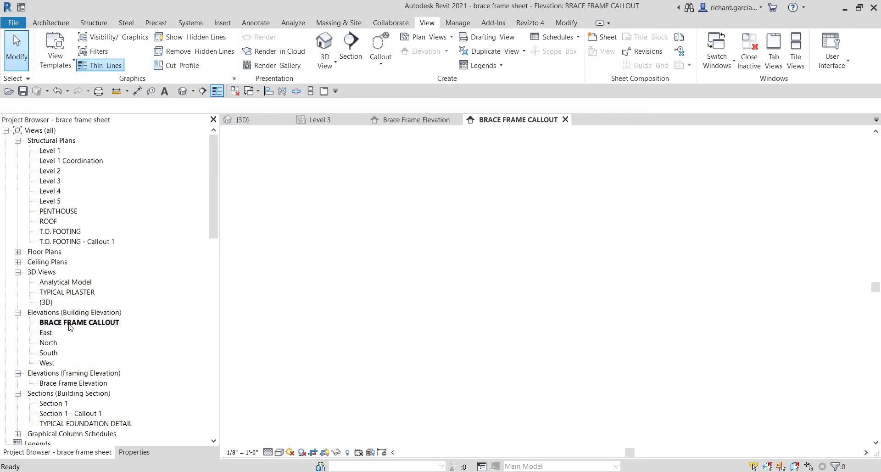
{"action": "scroll", "coordinate": [578, 307], "scroll_direction": "up", "scroll_amount": 3}
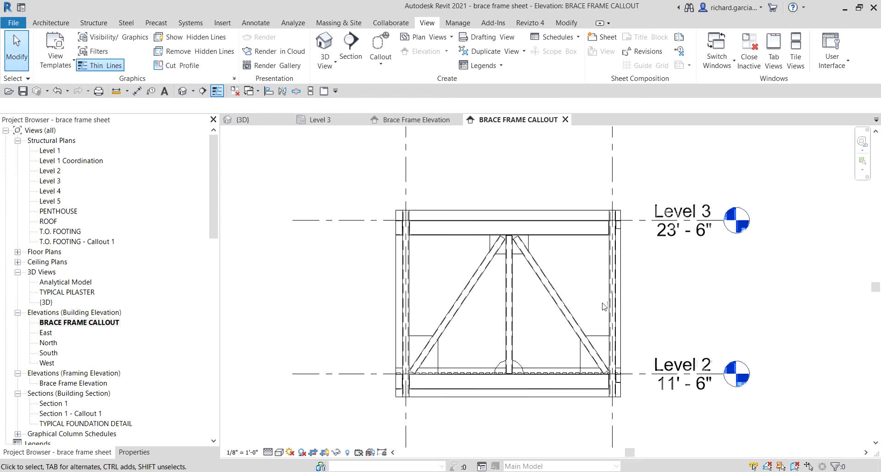
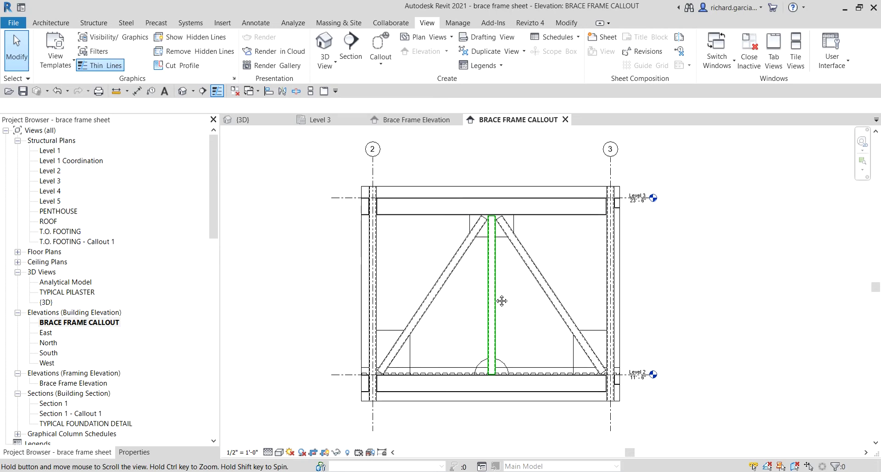
{"action": "left_click", "coordinate": [67, 323]}
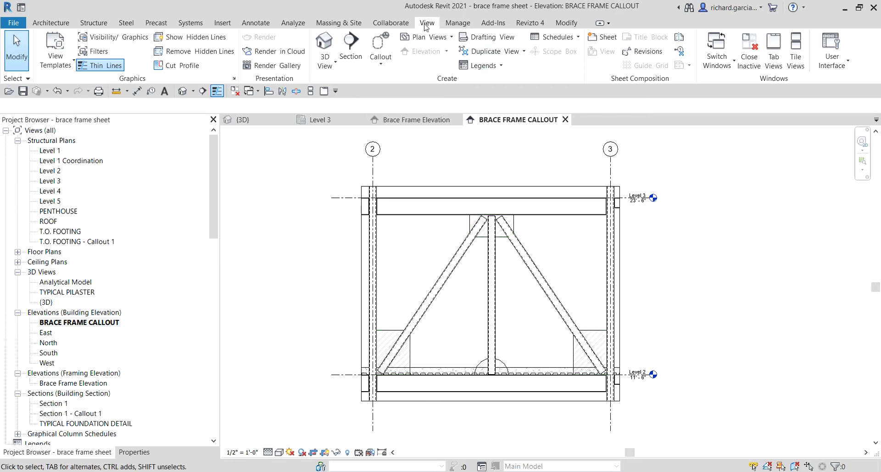
Step: Place a rectangular callout around the upper gusset plate where both braces and the post meet the Level 3 beam
{"action": "left_click", "coordinate": [380, 62]}
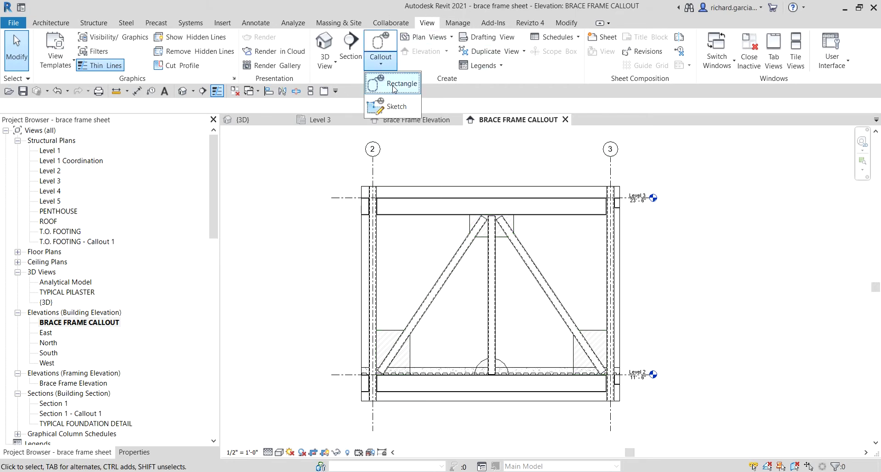
{"action": "left_click", "coordinate": [397, 84]}
{"action": "scroll", "coordinate": [491, 244], "scroll_direction": "up", "scroll_amount": 2}
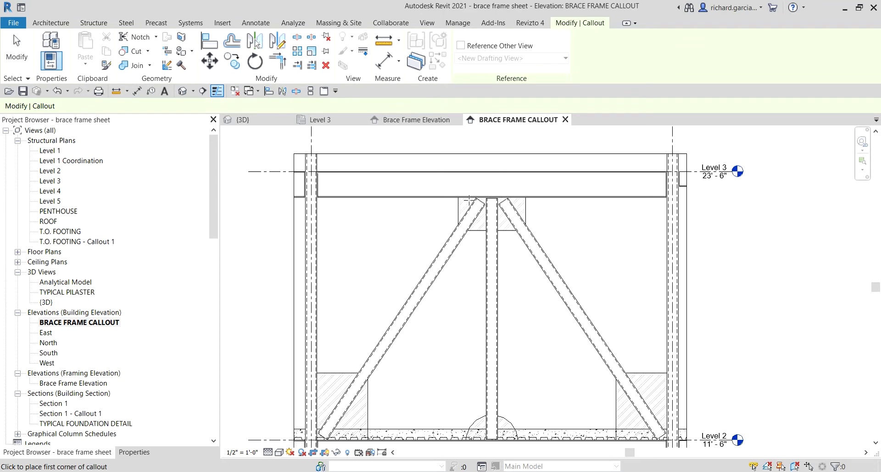
{"action": "left_click", "coordinate": [429, 150]}
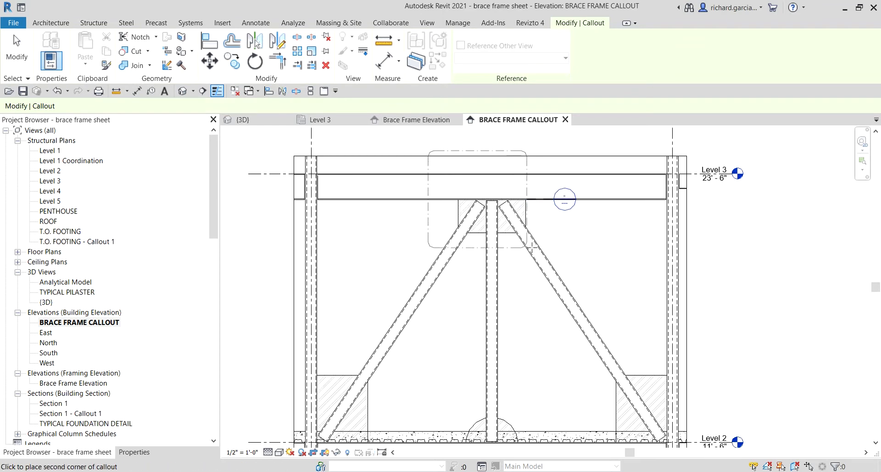
{"action": "left_click", "coordinate": [548, 248]}
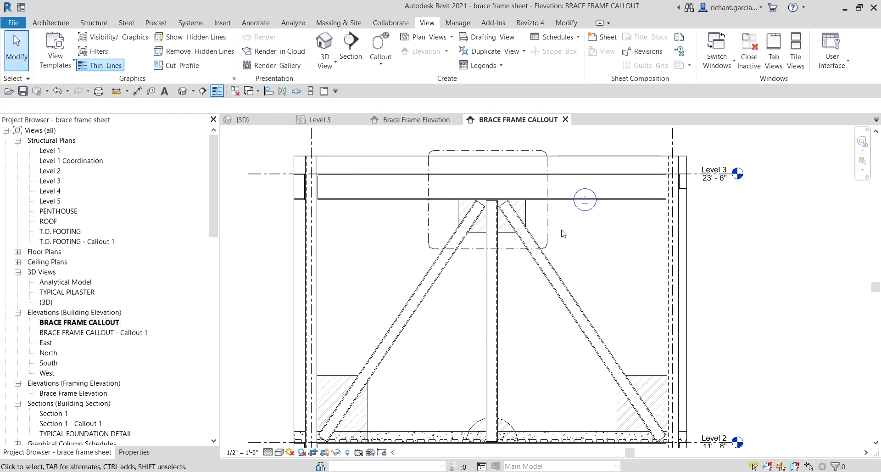
Step: Move the gusset callout's head above the Level 3 beam and bend its leader into an elbow
{"action": "left_click", "coordinate": [551, 220]}
{"action": "scroll", "coordinate": [574, 229], "scroll_direction": "up", "scroll_amount": 2}
{"action": "left_click_drag", "start_coordinate": [575, 249], "coordinate": [584, 193]}
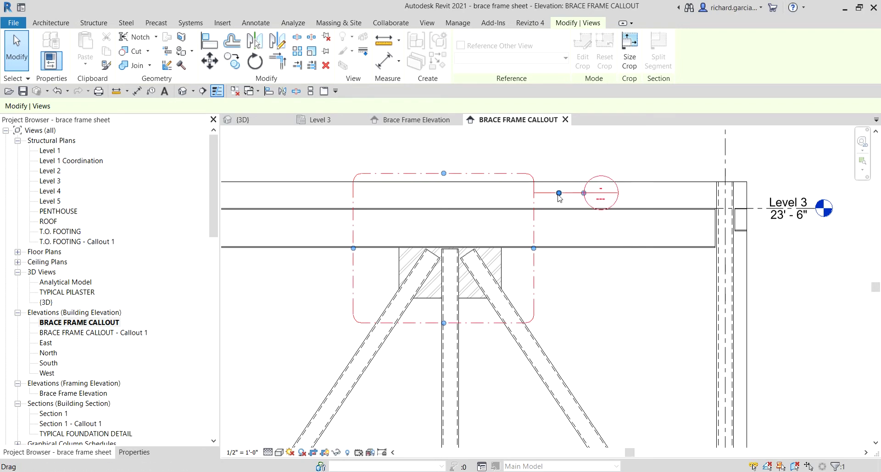
{"action": "left_click_drag", "start_coordinate": [572, 232], "coordinate": [572, 230]}
{"action": "left_click_drag", "start_coordinate": [583, 193], "coordinate": [589, 160]}
{"action": "left_click", "coordinate": [654, 165]}
{"action": "scroll", "coordinate": [534, 268], "scroll_direction": "down", "scroll_amount": 3}
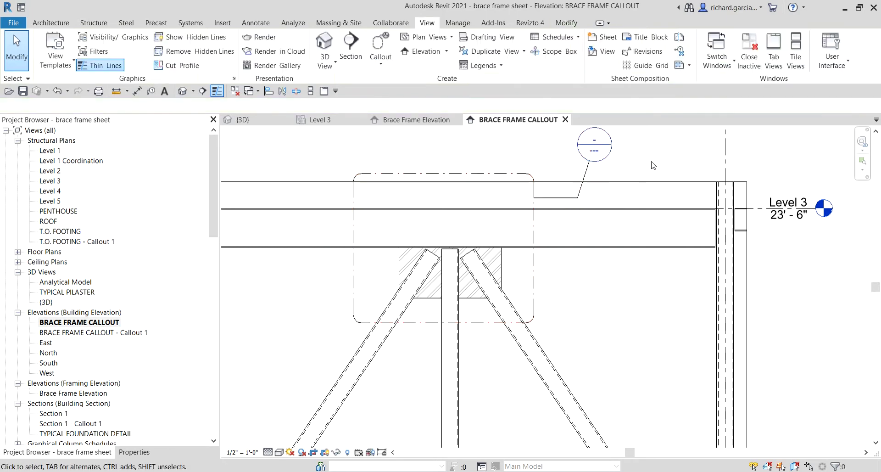
Step: Place a rectangular callout around the lower gusset plate where the brace meets the grid 2 column at Level 2
{"action": "scroll", "coordinate": [508, 258], "scroll_direction": "down", "scroll_amount": 3}
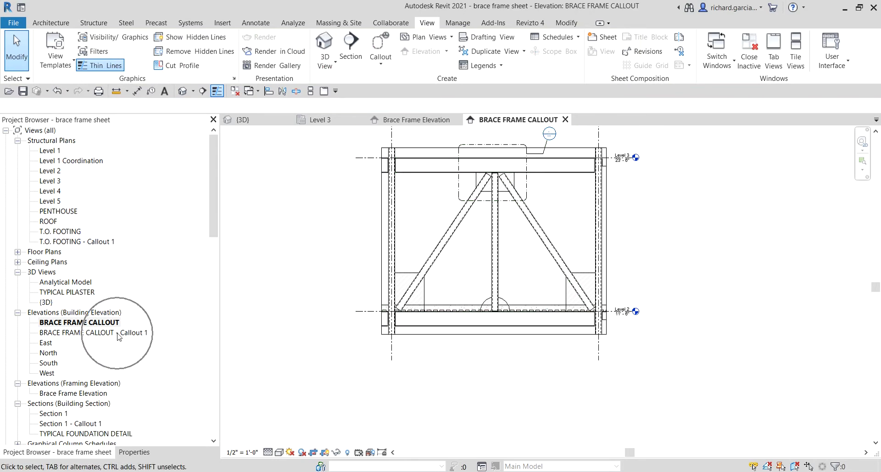
{"action": "left_click", "coordinate": [381, 46]}
{"action": "scroll", "coordinate": [394, 283], "scroll_direction": "up", "scroll_amount": 2}
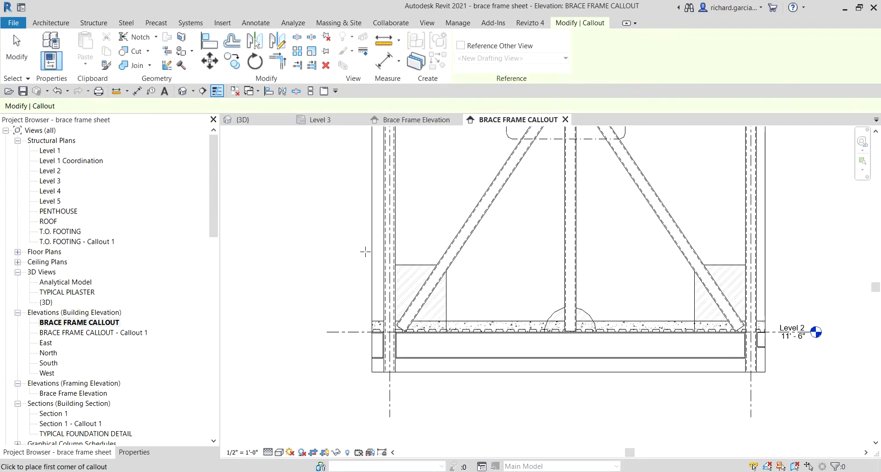
{"action": "left_click", "coordinate": [366, 251]}
{"action": "left_click", "coordinate": [460, 348]}
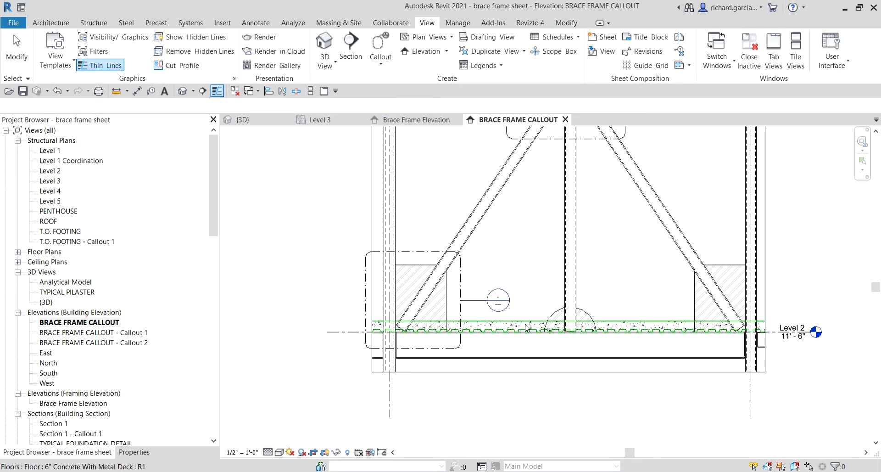
Step: Place rectangular callouts around the curved plate at the middle post's base and the lower gusset plate at the grid 3 column
{"action": "left_click", "coordinate": [381, 45]}
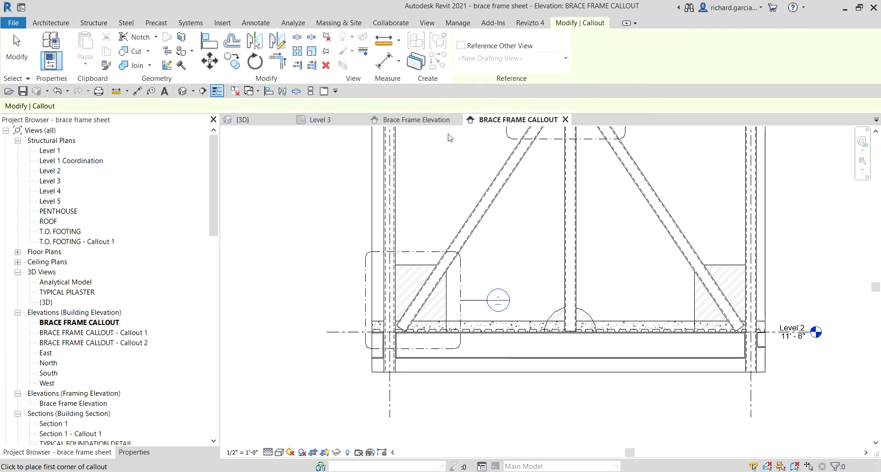
{"action": "left_click", "coordinate": [536, 299]}
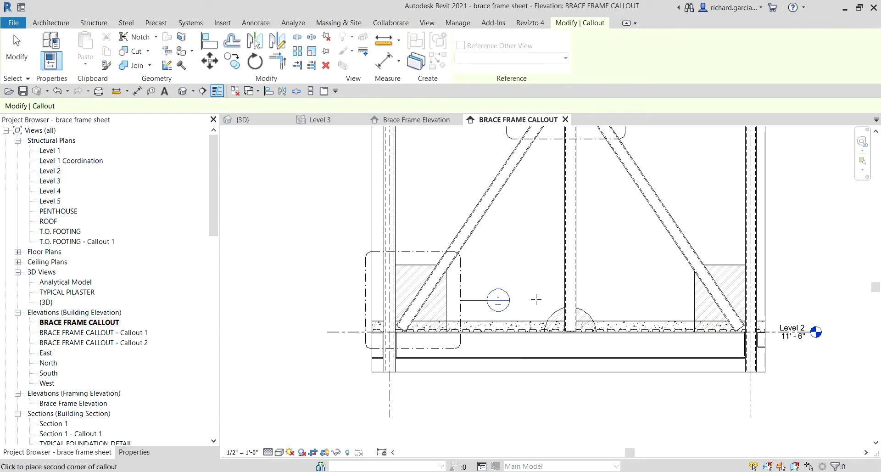
{"action": "left_click", "coordinate": [603, 342]}
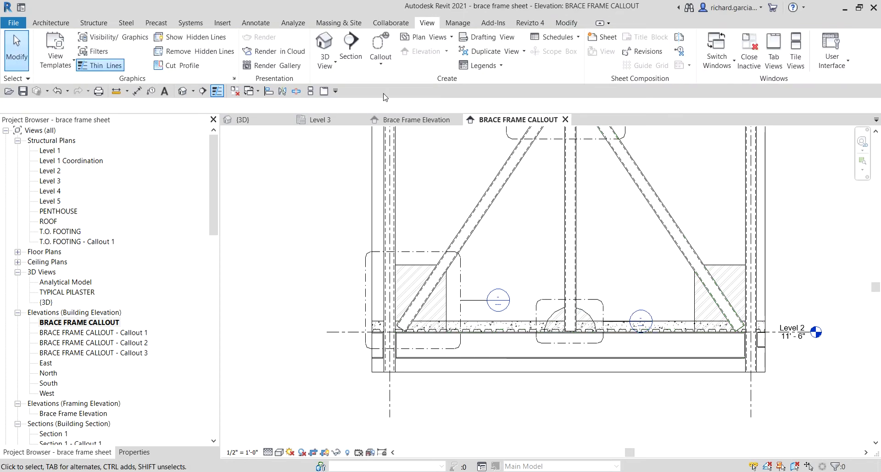
{"action": "left_click", "coordinate": [380, 45]}
{"action": "left_click", "coordinate": [683, 347]}
{"action": "left_click", "coordinate": [774, 251]}
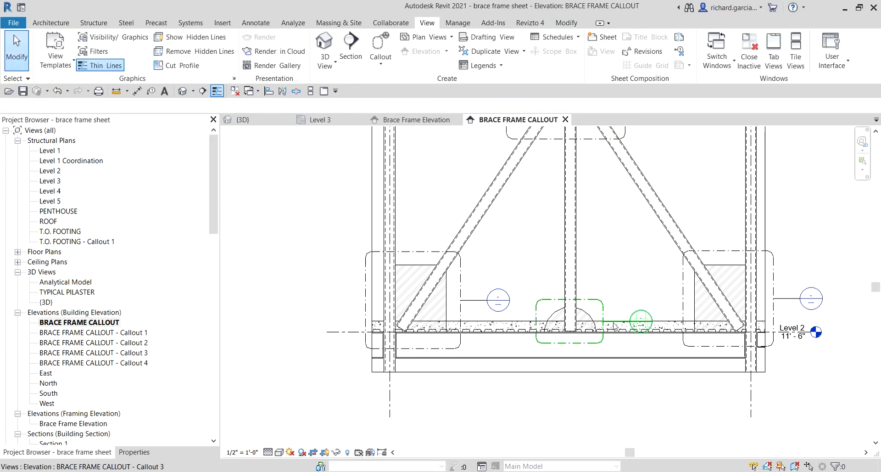
Step: Move the post-base callout's head up to the right above its boundary and bend the leader into an elbow
{"action": "scroll", "coordinate": [590, 339], "scroll_direction": "up", "scroll_amount": 3}
{"action": "left_click", "coordinate": [664, 307]}
{"action": "left_click_drag", "start_coordinate": [664, 308], "coordinate": [600, 239]}
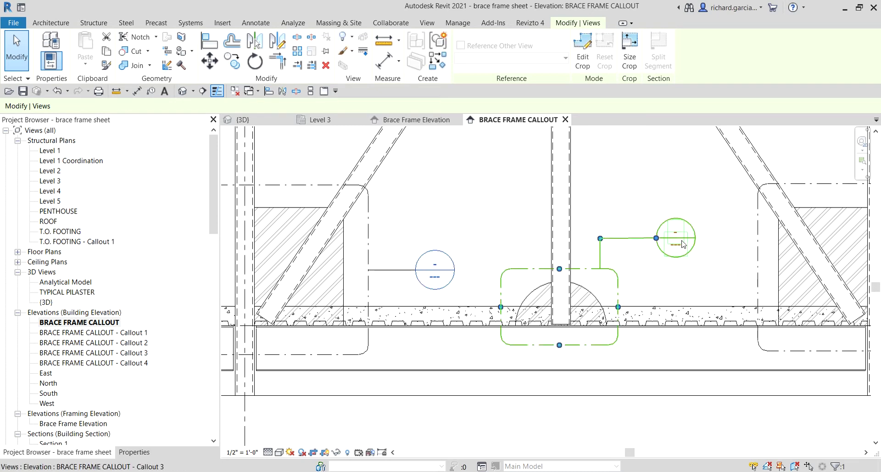
{"action": "left_click", "coordinate": [660, 266]}
Step: Examine the gusset callouts in the elevation and the properties of the BRACE FRAME CALLOUT view
{"action": "scroll", "coordinate": [659, 266], "scroll_direction": "down", "scroll_amount": 5}
{"action": "middle_click_drag", "start_coordinate": [610, 322], "coordinate": [576, 358]}
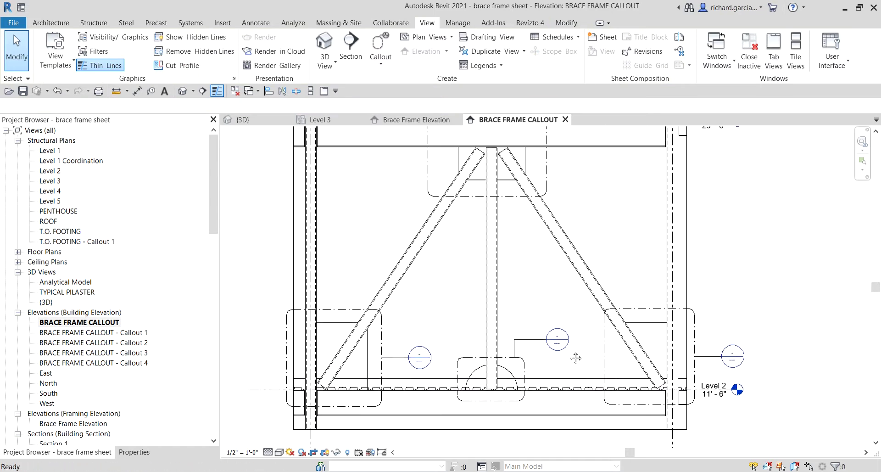
{"action": "scroll", "coordinate": [575, 357], "scroll_direction": "down", "scroll_amount": 3}
{"action": "scroll", "coordinate": [564, 154], "scroll_direction": "up", "scroll_amount": 5}
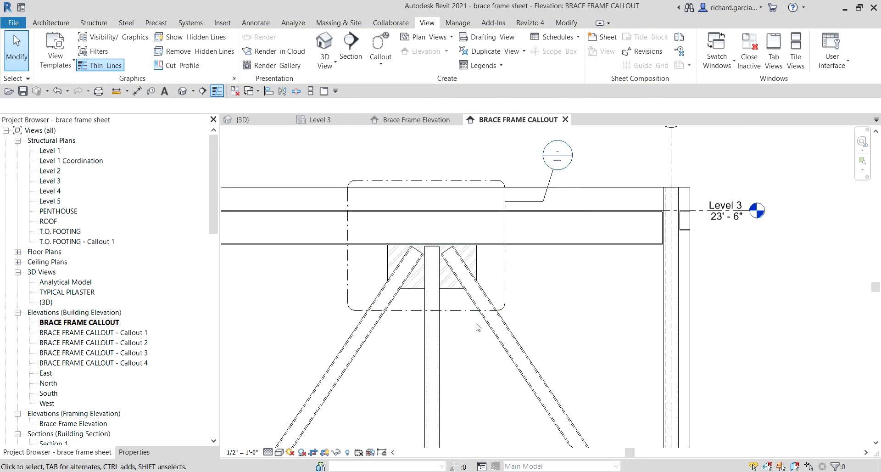
{"action": "scroll", "coordinate": [441, 359], "scroll_direction": "down", "scroll_amount": 2}
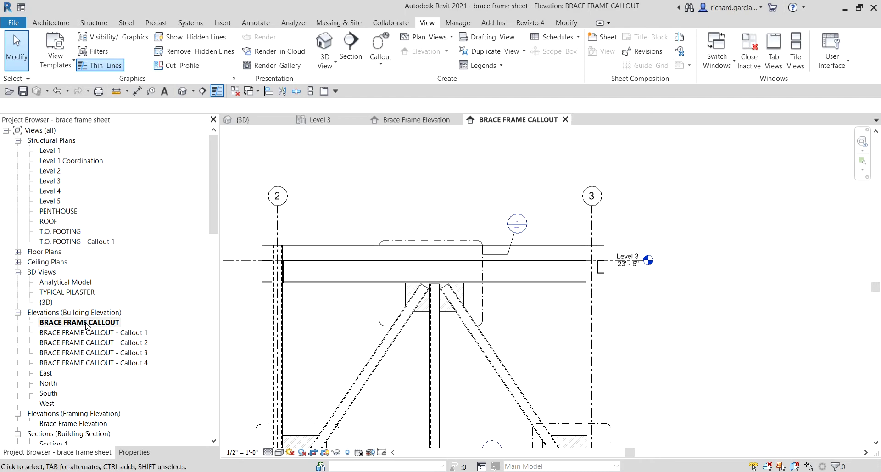
{"action": "left_click", "coordinate": [87, 323]}
{"action": "key", "text": "ctrl"}
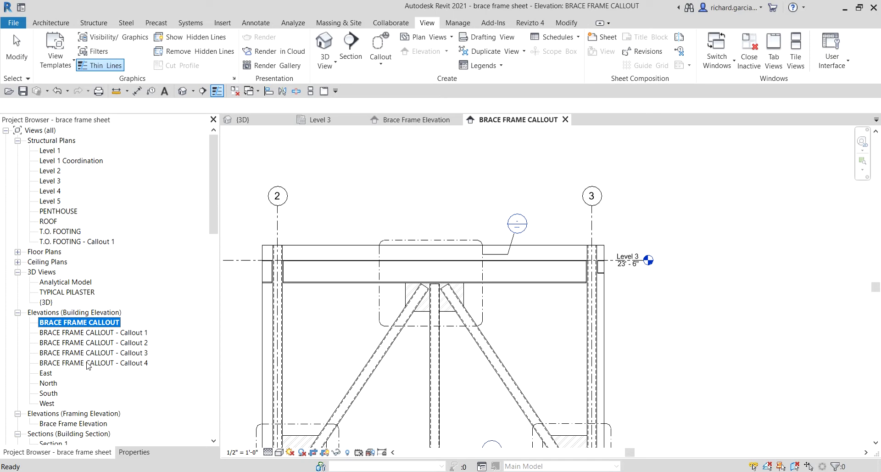
{"action": "left_click", "coordinate": [146, 454]}
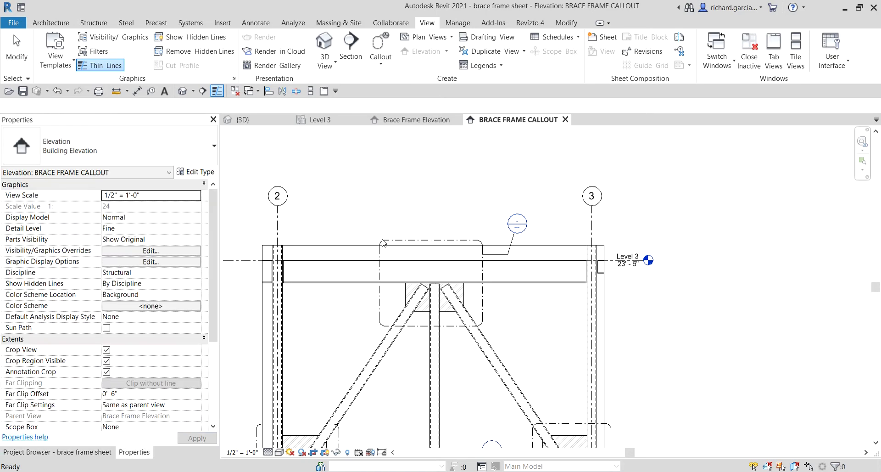
{"action": "left_click", "coordinate": [166, 139]}
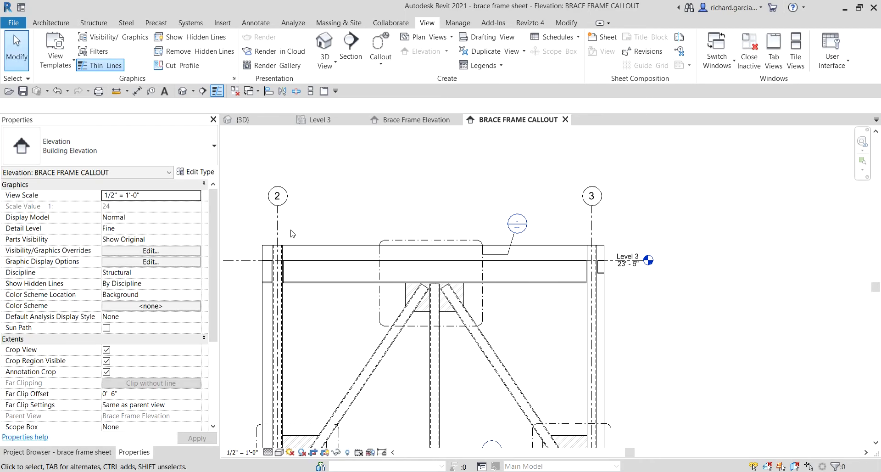
{"action": "left_click", "coordinate": [76, 453]}
{"action": "scroll", "coordinate": [519, 256], "scroll_direction": "down", "scroll_amount": 5}
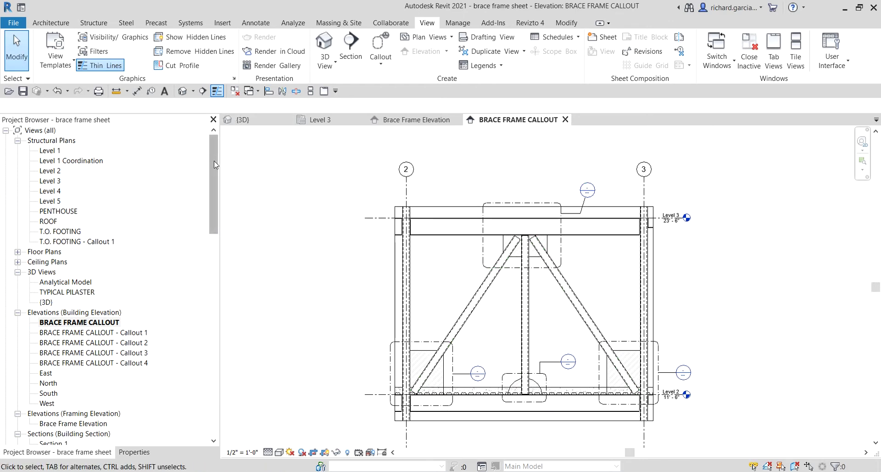
Step: Create a new sheet with the E1 30x42 Horizontal title block
{"action": "left_click_drag", "start_coordinate": [213, 170], "coordinate": [225, 269]}
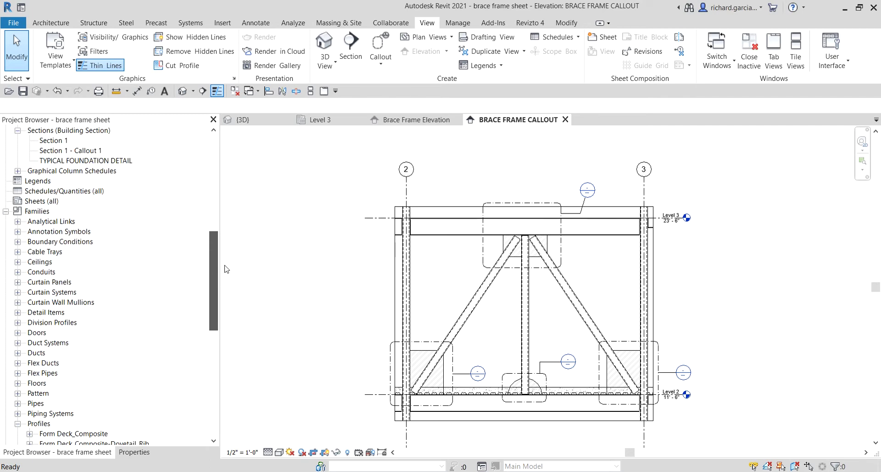
{"action": "left_click", "coordinate": [43, 202]}
{"action": "right_click", "coordinate": [43, 202]}
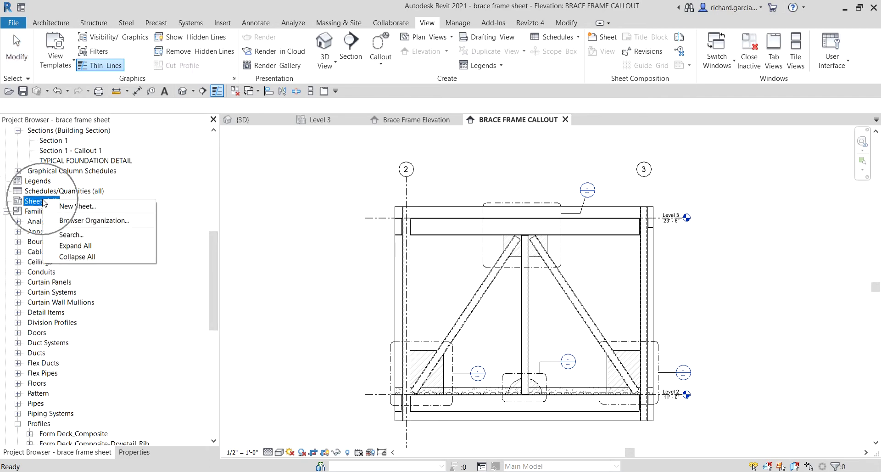
{"action": "left_click", "coordinate": [66, 206]}
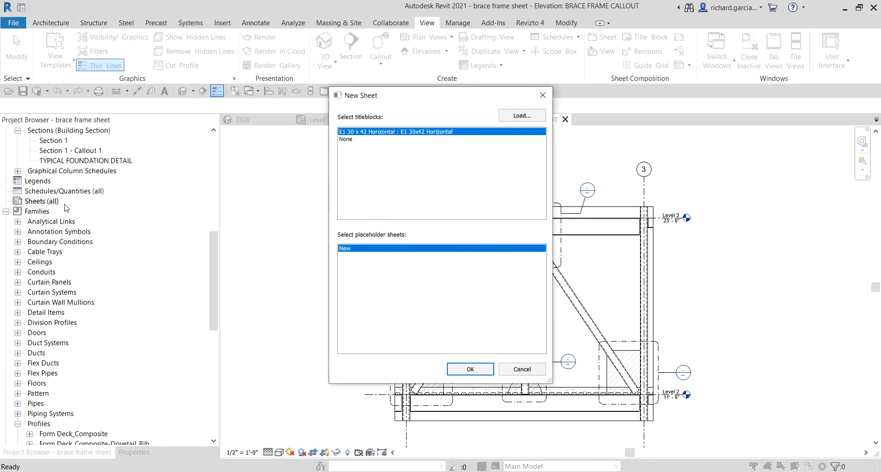
{"action": "left_click", "coordinate": [383, 132]}
{"action": "left_click", "coordinate": [384, 133]}
{"action": "left_click", "coordinate": [384, 132]}
{"action": "left_click", "coordinate": [474, 373]}
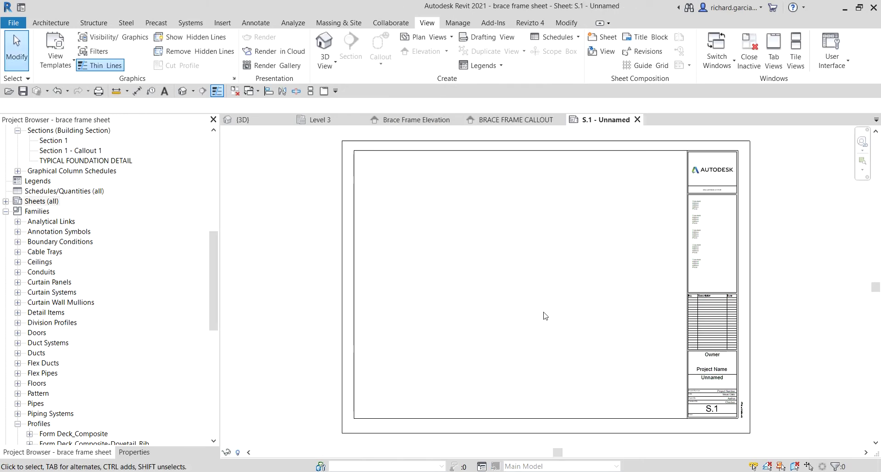
Step: Place the BRACE FRAME CALLOUT view in the upper left corner of the sheet's drawing area
{"action": "left_click_drag", "start_coordinate": [217, 273], "coordinate": [216, 177]}
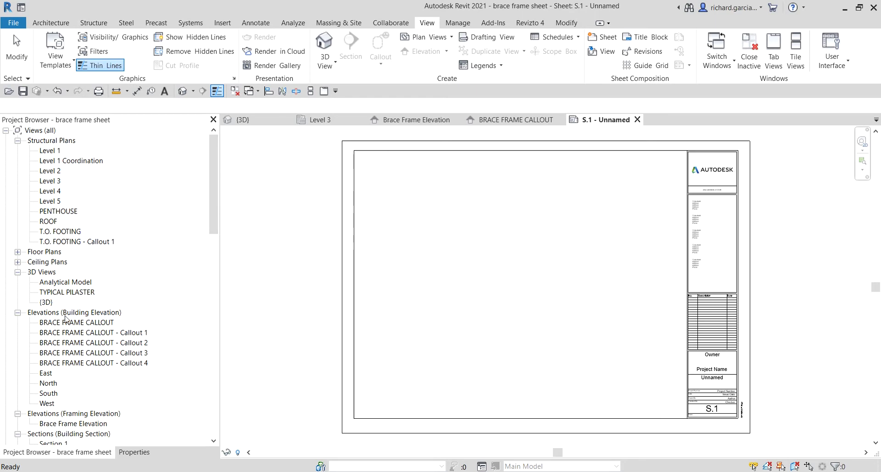
{"action": "left_click_drag", "start_coordinate": [66, 324], "coordinate": [70, 324]}
{"action": "left_click_drag", "start_coordinate": [168, 294], "coordinate": [413, 266]}
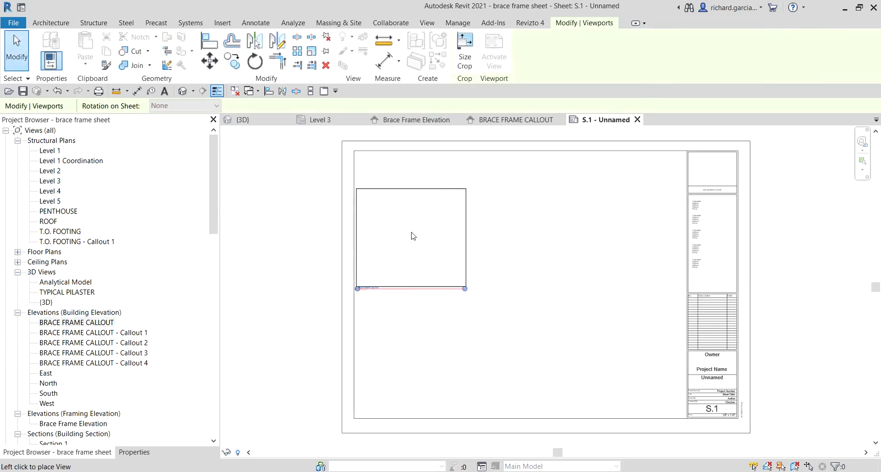
{"action": "left_click", "coordinate": [417, 211]}
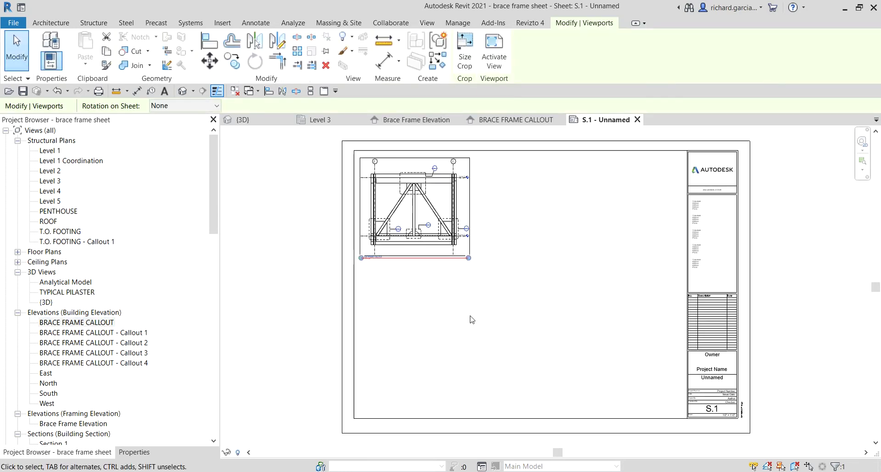
Step: Place the BRACE FRAME CALLOUT - Callout 1 view on the sheet directly below the brace frame elevation
{"action": "scroll", "coordinate": [413, 284], "scroll_direction": "up", "scroll_amount": 3}
{"action": "middle_click_drag", "start_coordinate": [407, 271], "coordinate": [398, 390]}
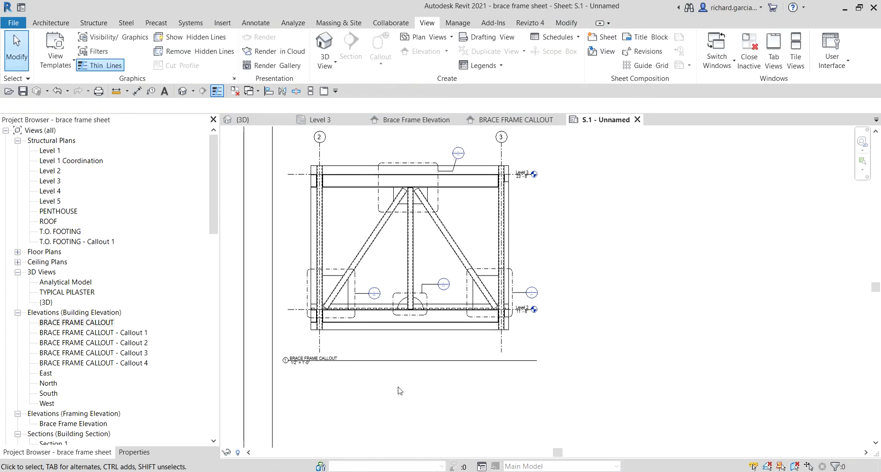
{"action": "left_click_drag", "start_coordinate": [128, 334], "coordinate": [663, 312]}
{"action": "scroll", "coordinate": [663, 311], "scroll_direction": "down", "scroll_amount": 3}
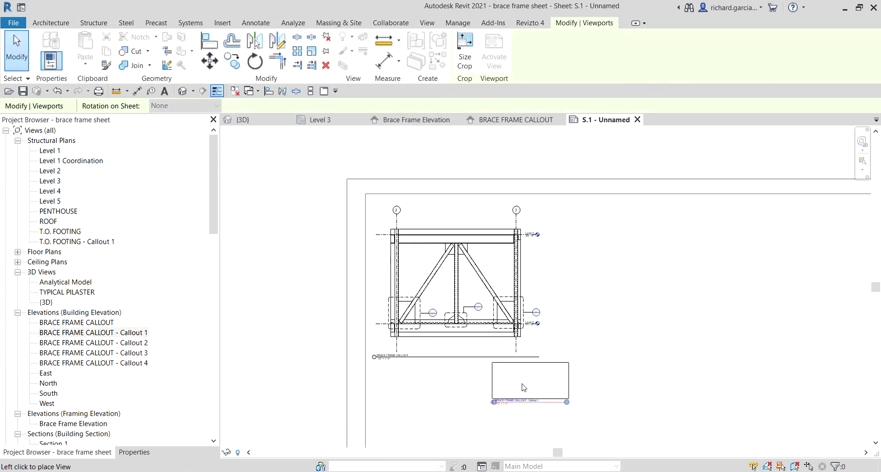
{"action": "middle_click_drag", "start_coordinate": [450, 401], "coordinate": [476, 272]}
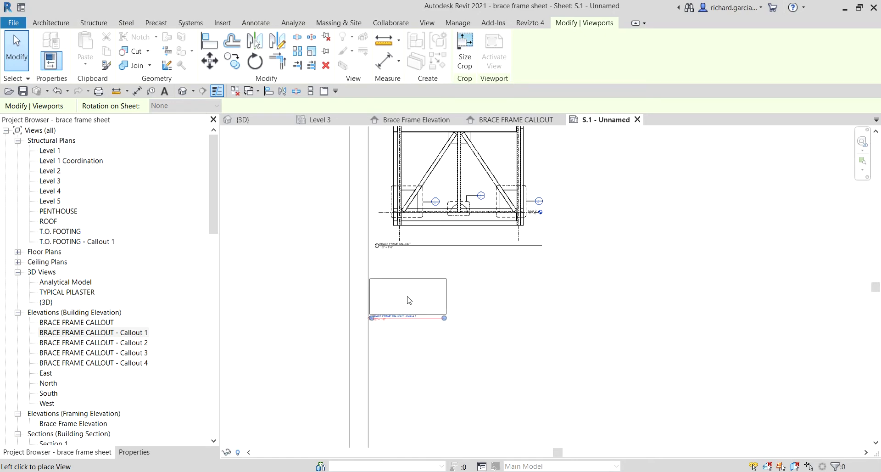
{"action": "left_click", "coordinate": [415, 300]}
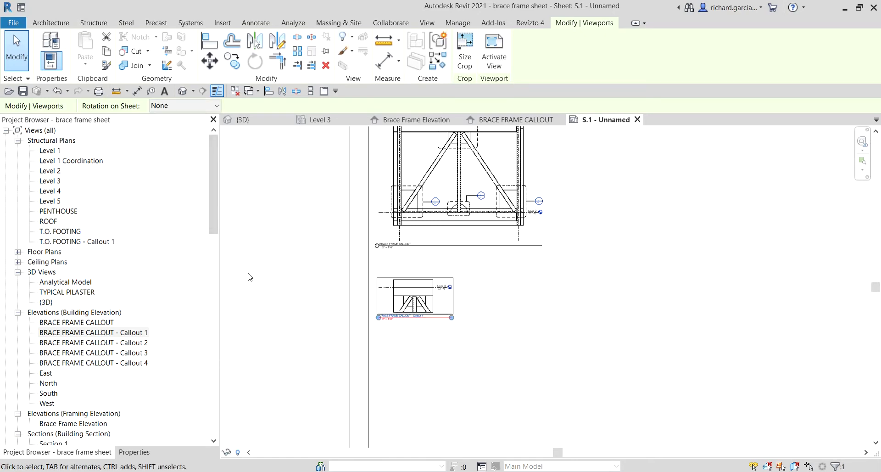
Step: Place the BRACE FRAME CALLOUT - Callout 2 view on the sheet below Callout 1
{"action": "left_click_drag", "start_coordinate": [127, 343], "coordinate": [418, 364]}
{"action": "left_click", "coordinate": [413, 370]}
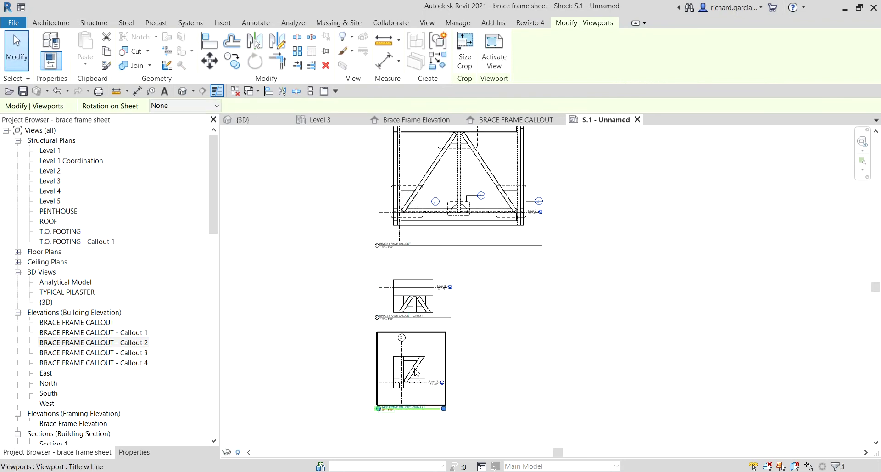
{"action": "left_click", "coordinate": [569, 364]}
Step: Place the BRACE FRAME CALLOUT - Callout 3 view on the sheet below Callout 2, aligned with the other view titles
{"action": "scroll", "coordinate": [569, 364], "scroll_direction": "down", "scroll_amount": 2}
{"action": "middle_click_drag", "start_coordinate": [569, 365], "coordinate": [490, 284]}
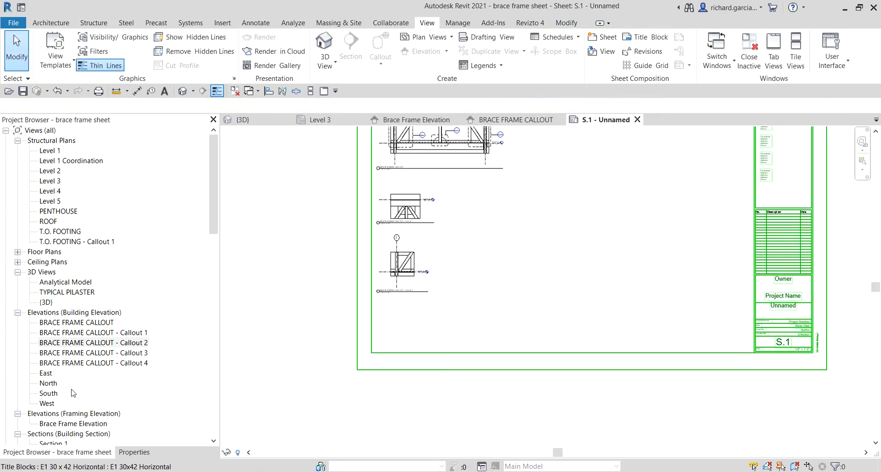
{"action": "left_click", "coordinate": [108, 353]}
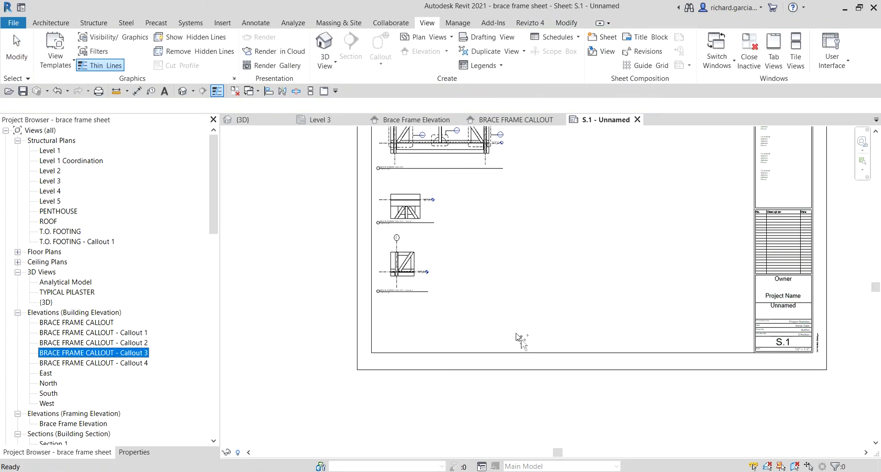
{"action": "left_click_drag", "start_coordinate": [516, 334], "coordinate": [515, 317]}
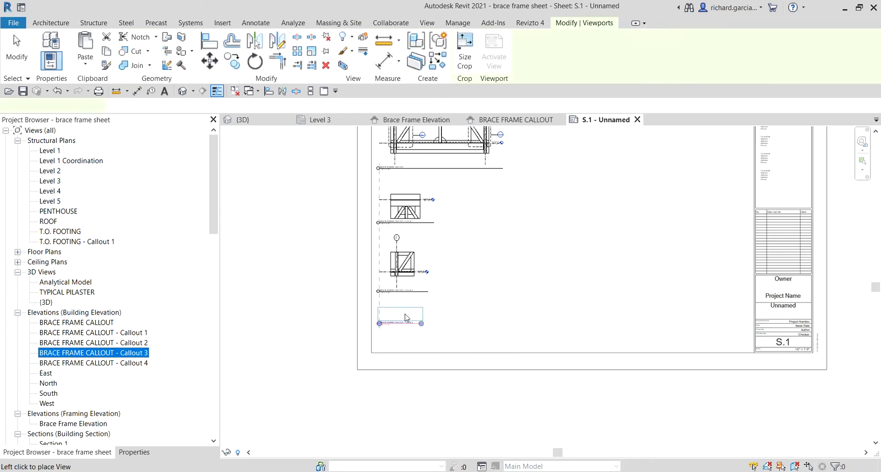
{"action": "left_click", "coordinate": [406, 316]}
Step: Place the BRACE FRAME CALLOUT - Callout 4 view to the right of Callout 1, with their view titles aligned
{"action": "left_click_drag", "start_coordinate": [126, 363], "coordinate": [264, 367]}
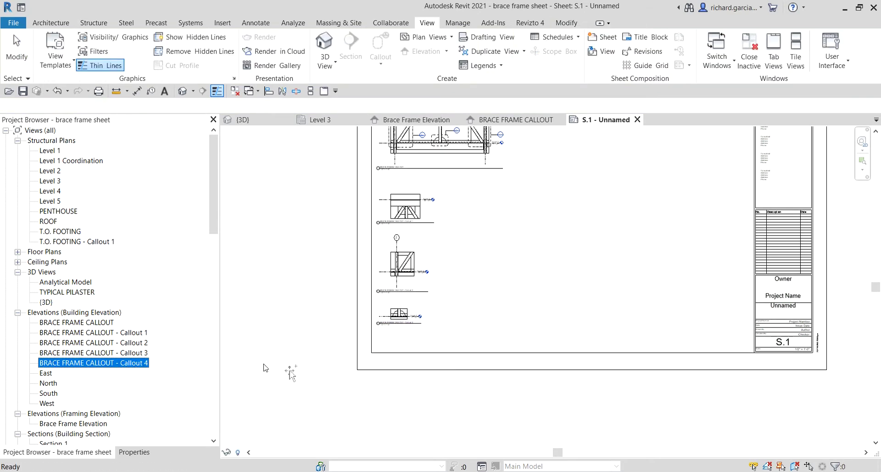
{"action": "left_click_drag", "start_coordinate": [557, 363], "coordinate": [433, 349]}
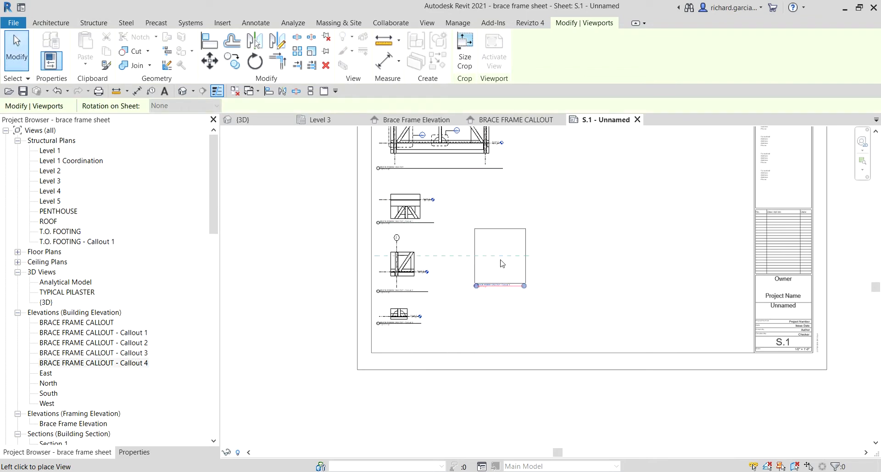
{"action": "left_click", "coordinate": [508, 193]}
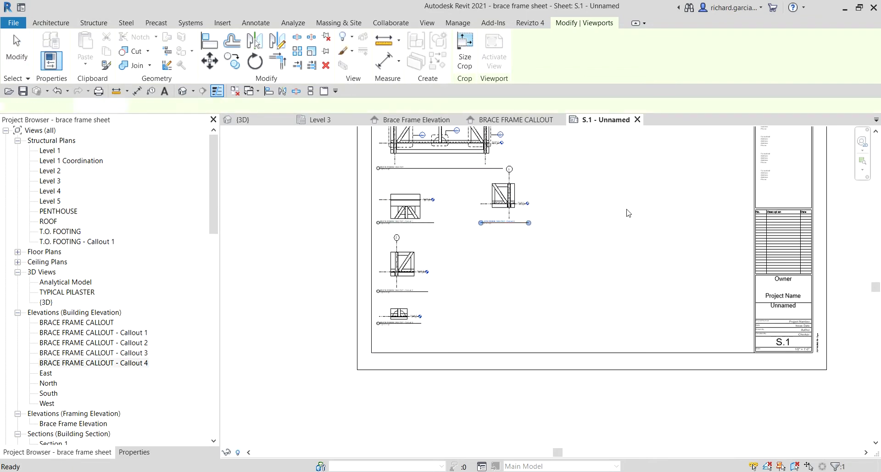
{"action": "key", "text": "Escape"}
Step: Set the view scale of the BRACE FRAME CALLOUT - Callout 1 viewport to 3/4" = 1'-0"
{"action": "scroll", "coordinate": [473, 259], "scroll_direction": "up", "scroll_amount": 3}
{"action": "middle_click_drag", "start_coordinate": [474, 260], "coordinate": [523, 321]}
{"action": "scroll", "coordinate": [523, 321], "scroll_direction": "down", "scroll_amount": 4}
{"action": "scroll", "coordinate": [556, 303], "scroll_direction": "up", "scroll_amount": 5}
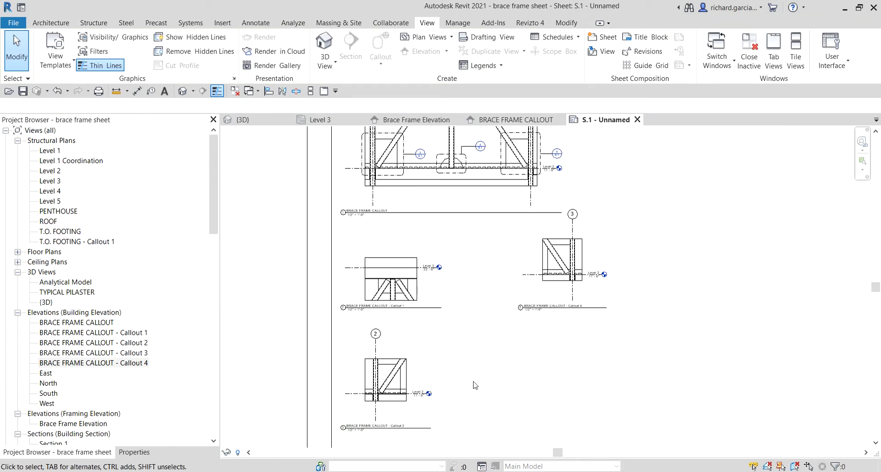
{"action": "left_click", "coordinate": [415, 279]}
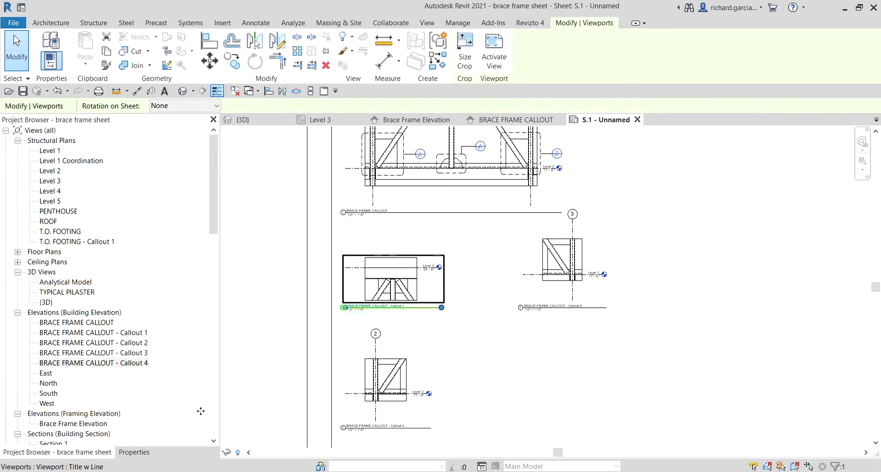
{"action": "left_click", "coordinate": [140, 452]}
{"action": "left_click", "coordinate": [174, 196]}
{"action": "left_click", "coordinate": [196, 196]}
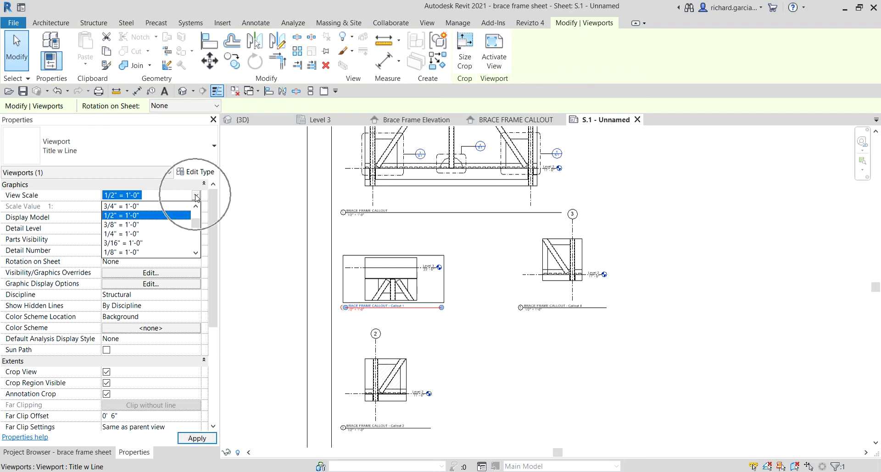
{"action": "left_click", "coordinate": [144, 206]}
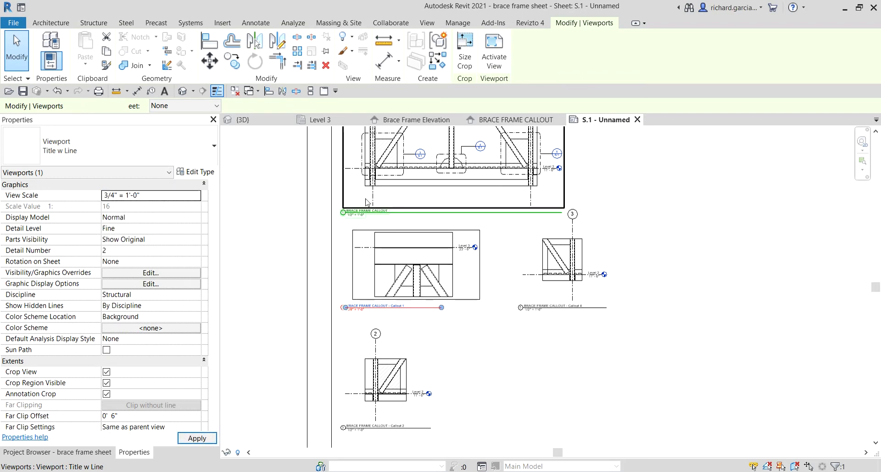
Step: Set the view scale of the BRACE FRAME CALLOUT - Callout 4 viewport to 3/4" = 1'-0"
{"action": "scroll", "coordinate": [527, 354], "scroll_direction": "down", "scroll_amount": 2}
{"action": "middle_click_drag", "start_coordinate": [528, 353], "coordinate": [445, 371]}
{"action": "left_click", "coordinate": [442, 316]}
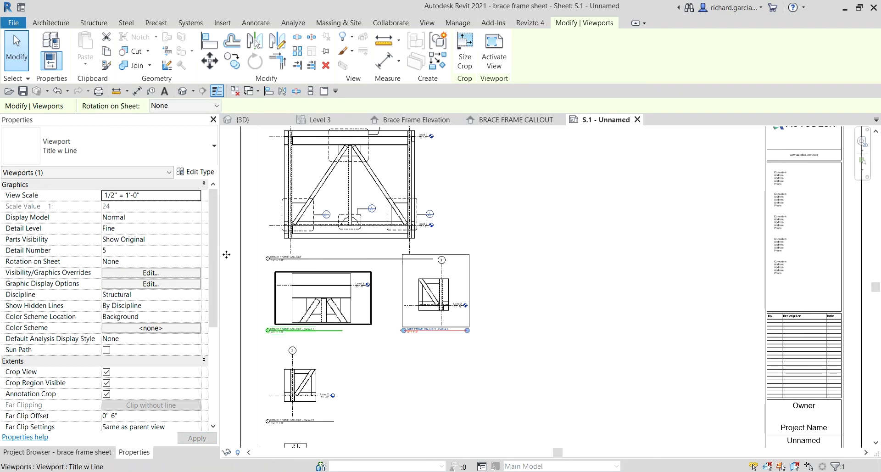
{"action": "left_click", "coordinate": [200, 199]}
{"action": "left_click", "coordinate": [196, 196]}
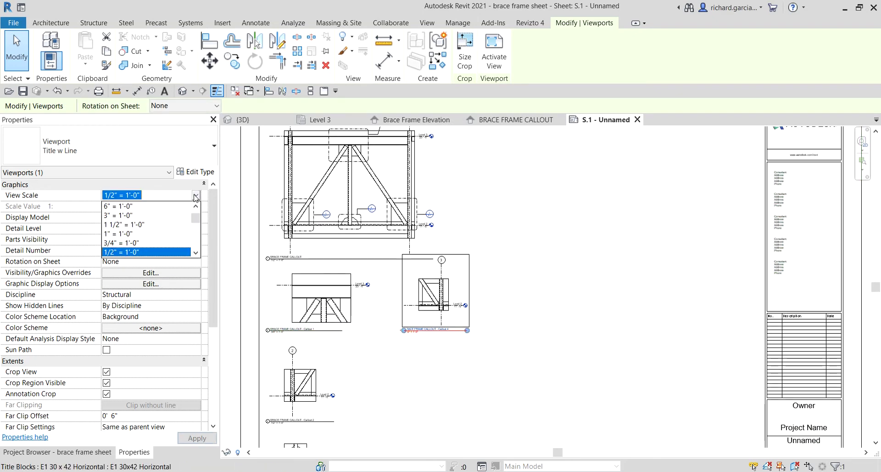
{"action": "left_click", "coordinate": [126, 243]}
{"action": "left_click", "coordinate": [552, 320]}
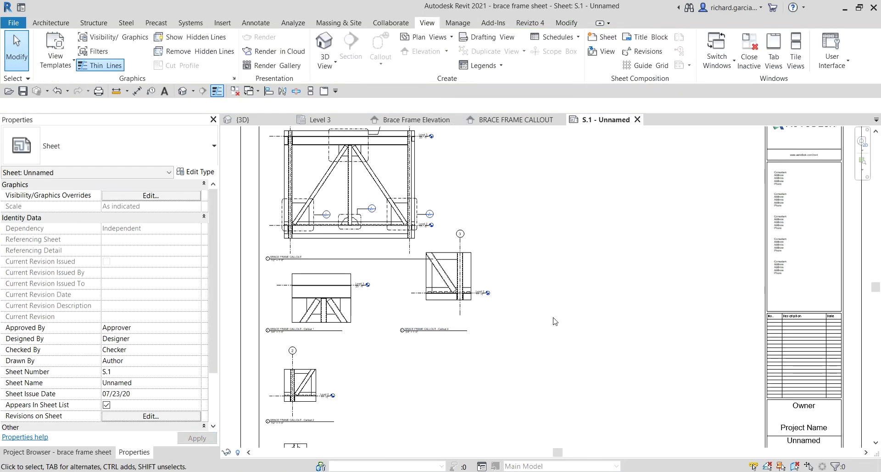
Step: Move Callout 4 to the right of the brace frame elevation and Callout 1 to the right of Callout 4, with their titles aligned
{"action": "left_click_drag", "start_coordinate": [442, 275], "coordinate": [514, 201]}
{"action": "scroll", "coordinate": [560, 294], "scroll_direction": "down", "scroll_amount": 3}
{"action": "left_click_drag", "start_coordinate": [404, 299], "coordinate": [626, 251]}
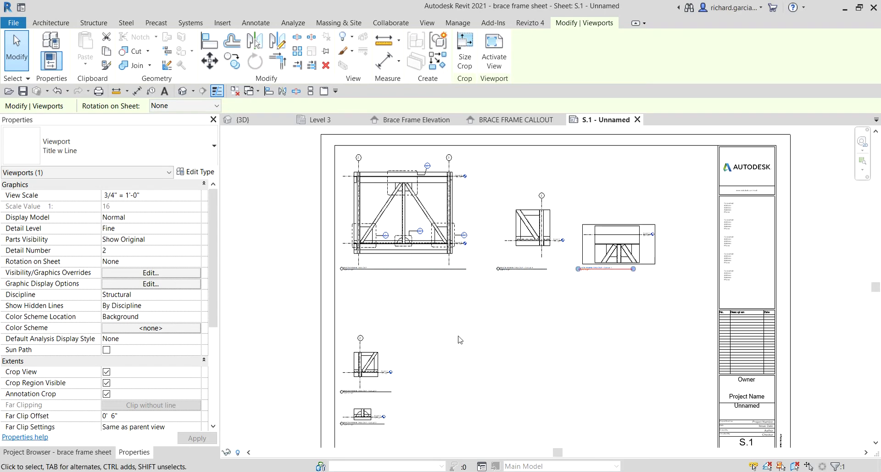
Step: Move Callout 2 up beneath the brace frame elevation and place Callout 3 to its right with the titles aligned
{"action": "left_click", "coordinate": [474, 370]}
{"action": "left_click_drag", "start_coordinate": [380, 370], "coordinate": [380, 323]}
{"action": "left_click_drag", "start_coordinate": [365, 420], "coordinate": [442, 347]}
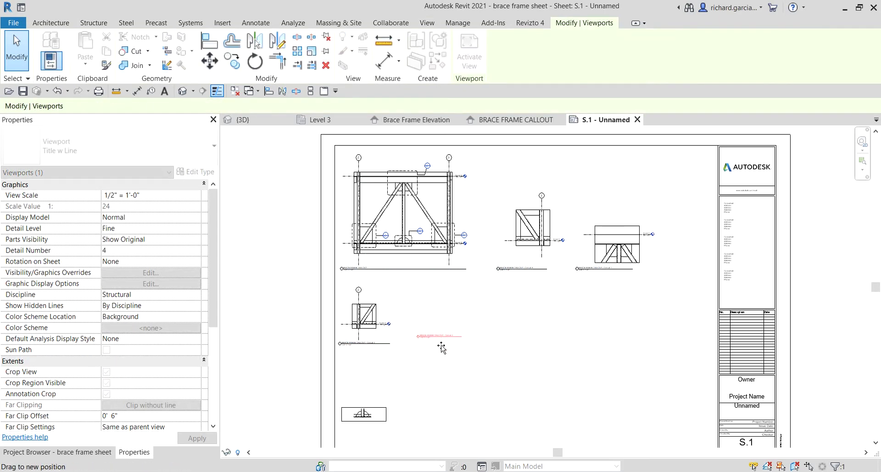
{"action": "key", "text": "Escape"}
{"action": "left_click_drag", "start_coordinate": [374, 415], "coordinate": [465, 340]}
{"action": "scroll", "coordinate": [446, 346], "scroll_direction": "up", "scroll_amount": 5}
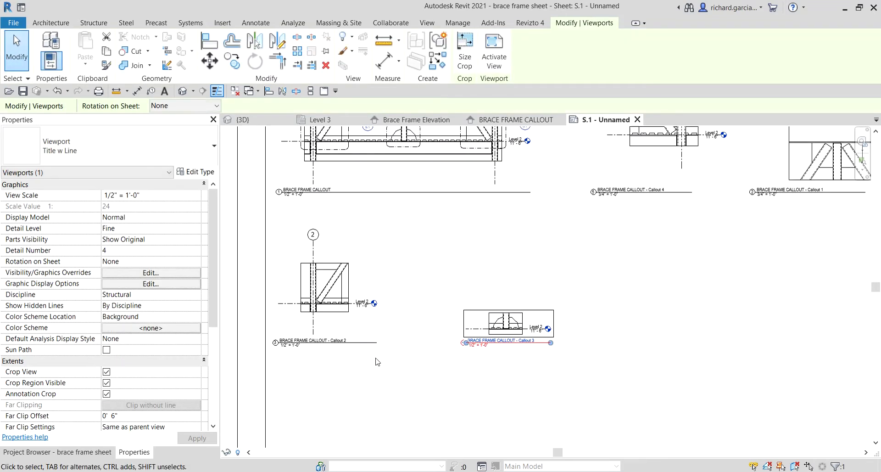
{"action": "key", "text": "Escape"}
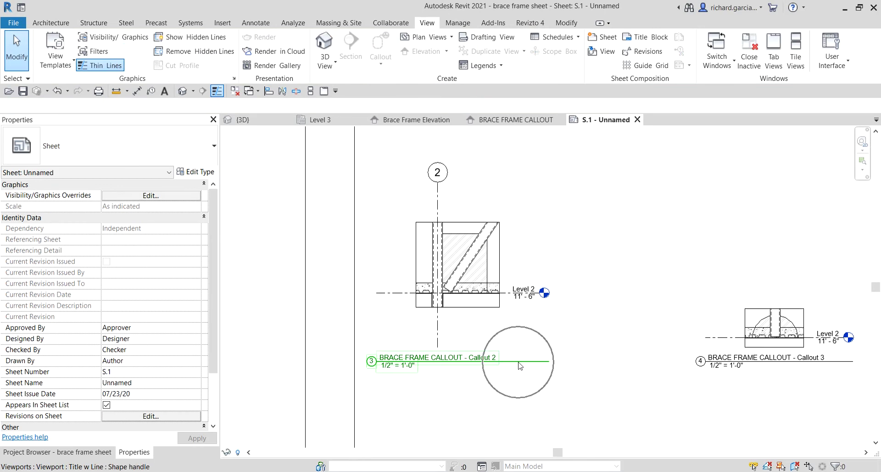
Step: Shift the Callout 2 view title toward its detail, level with the Callout 3 title, and nudge the Callout 2 viewport slightly right
{"action": "left_click", "coordinate": [526, 362]}
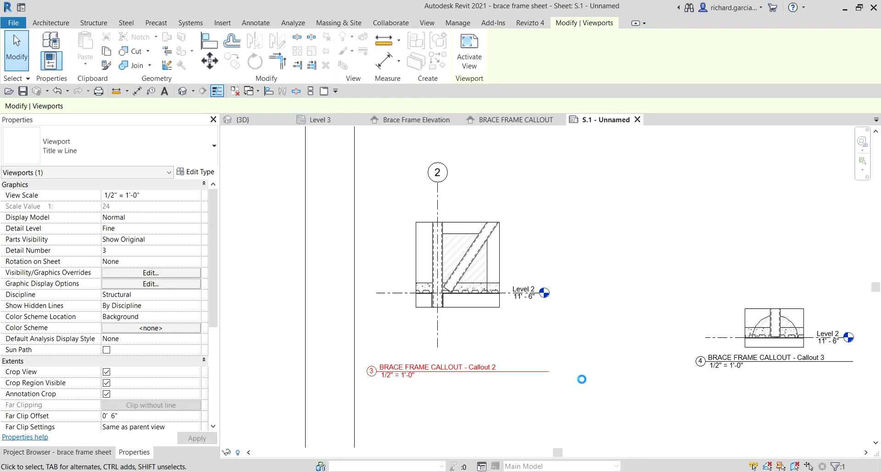
{"action": "left_click_drag", "start_coordinate": [531, 379], "coordinate": [546, 362]}
{"action": "left_click", "coordinate": [678, 399]}
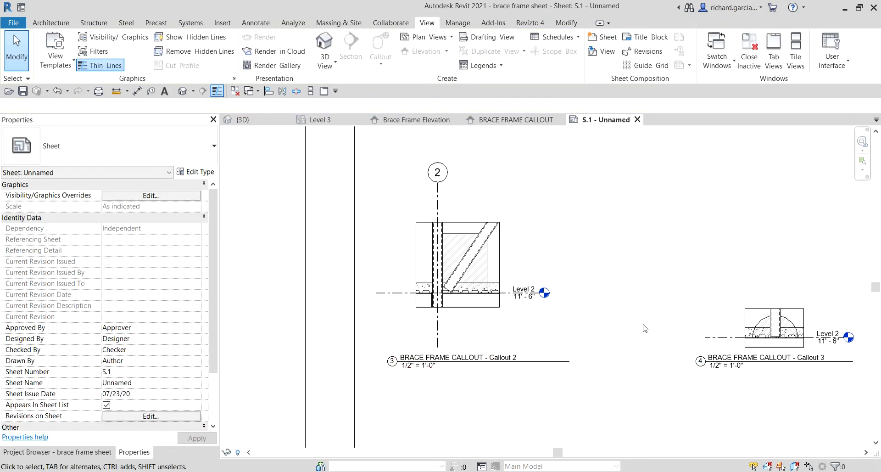
{"action": "left_click", "coordinate": [476, 270]}
{"action": "left_click_drag", "start_coordinate": [465, 268], "coordinate": [488, 242]}
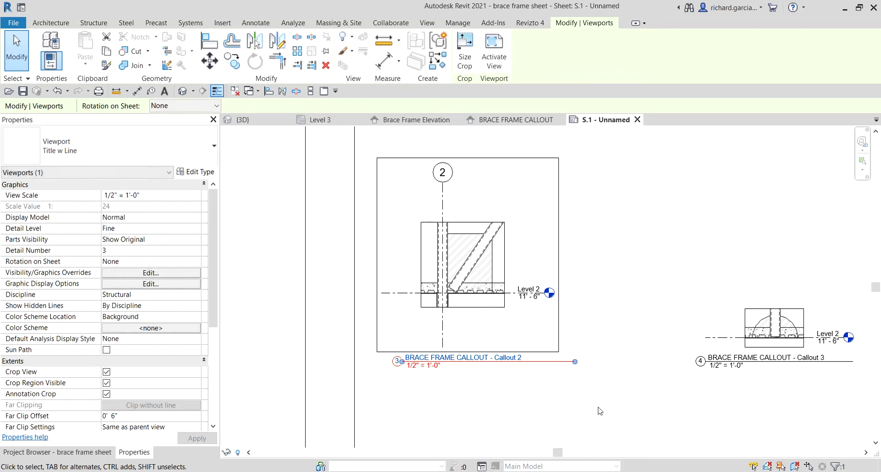
{"action": "left_click", "coordinate": [597, 410]}
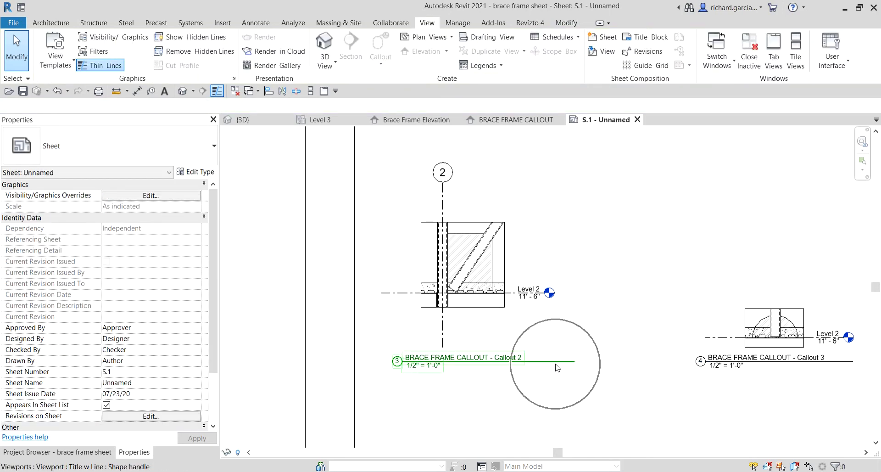
Step: Shorten the title line of the Callout 2 viewport to about the length of its title text
{"action": "left_click", "coordinate": [503, 245]}
{"action": "left_click_drag", "start_coordinate": [575, 367], "coordinate": [599, 363]}
{"action": "key", "text": "Escape"}
{"action": "scroll", "coordinate": [648, 406], "scroll_direction": "down", "scroll_amount": 2}
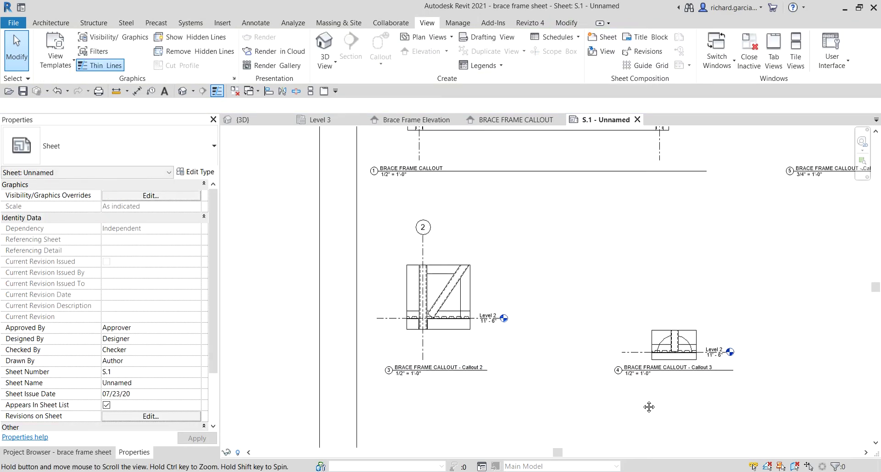
Step: Shorten the title line of the Callout 3 viewport to match the length of its title text
{"action": "scroll", "coordinate": [647, 395], "scroll_direction": "up", "scroll_amount": 1}
{"action": "left_click", "coordinate": [646, 382]}
{"action": "scroll", "coordinate": [646, 381], "scroll_direction": "up", "scroll_amount": 2}
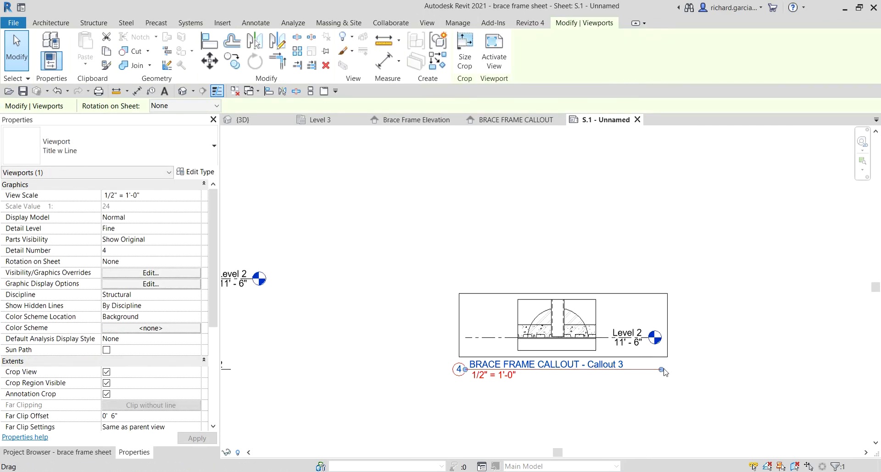
{"action": "scroll", "coordinate": [587, 280], "scroll_direction": "down", "scroll_amount": 1}
{"action": "scroll", "coordinate": [587, 280], "scroll_direction": "down", "scroll_amount": 1}
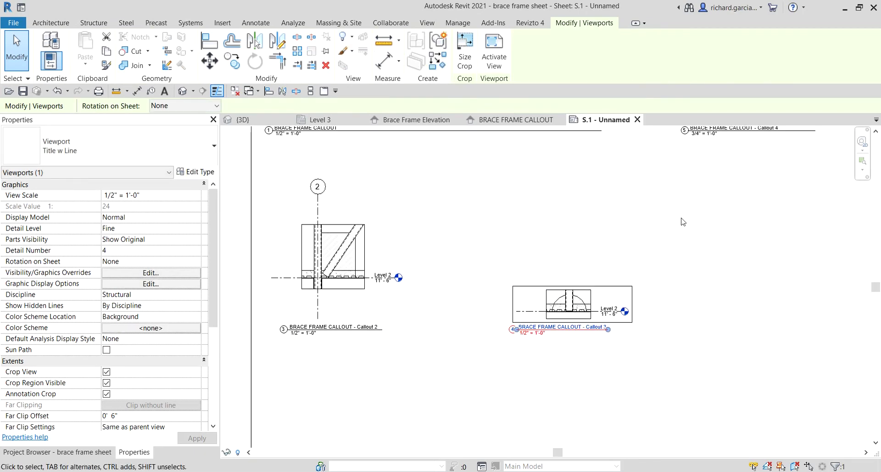
{"action": "left_click", "coordinate": [676, 238]}
Step: Shorten the Callout 4 title line and move the title up directly beneath its detail
{"action": "scroll", "coordinate": [676, 238], "scroll_direction": "down", "scroll_amount": 3}
{"action": "middle_click_drag", "start_coordinate": [675, 239], "coordinate": [590, 351]}
{"action": "scroll", "coordinate": [606, 246], "scroll_direction": "up", "scroll_amount": 2}
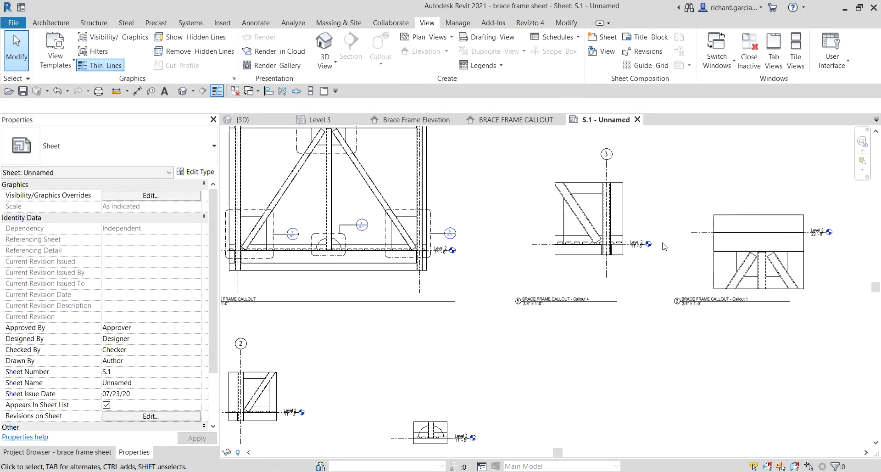
{"action": "left_click_drag", "start_coordinate": [603, 312], "coordinate": [625, 291]}
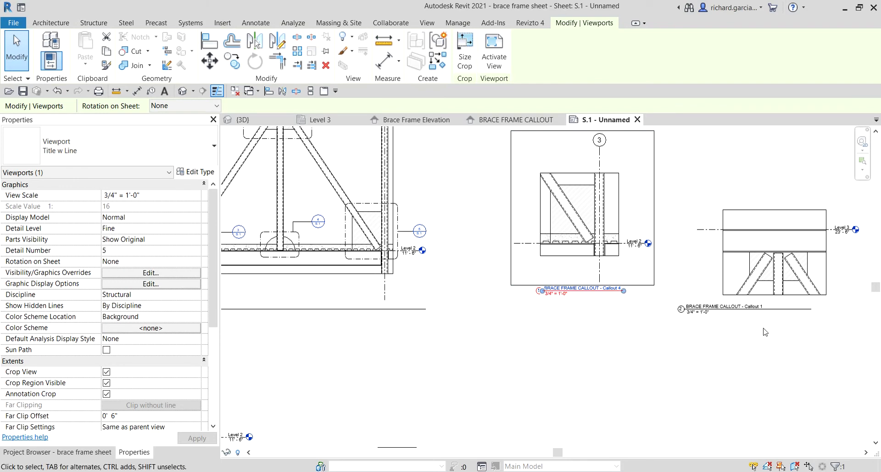
Step: Shorten the Callout 1 title line and move the title to line up with the left edge of its detail
{"action": "left_click", "coordinate": [795, 256]}
{"action": "middle_click_drag", "start_coordinate": [808, 350], "coordinate": [642, 315]}
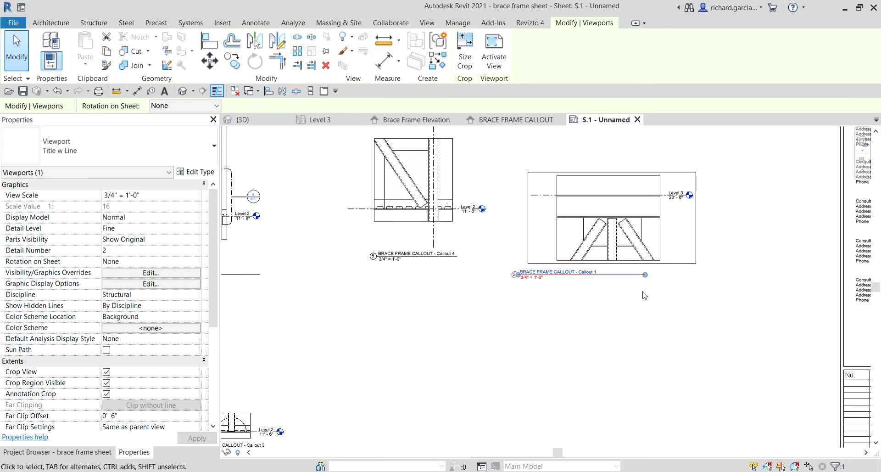
{"action": "left_click_drag", "start_coordinate": [645, 278], "coordinate": [599, 277]}
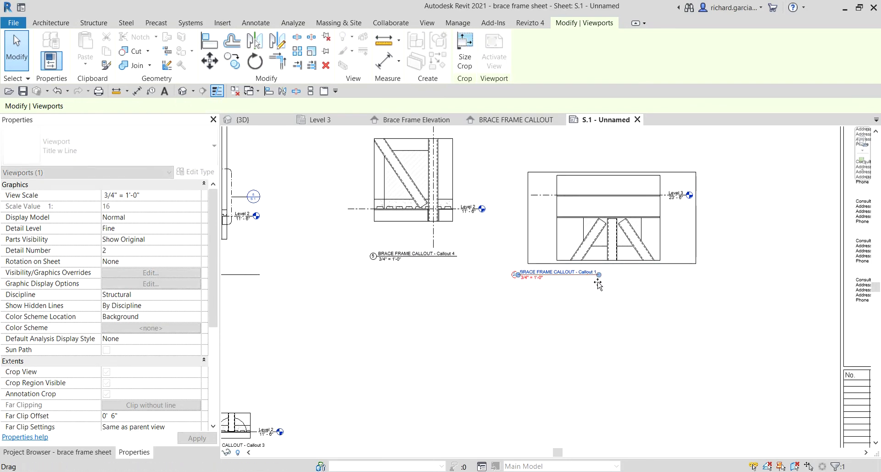
{"action": "left_click", "coordinate": [592, 333]}
{"action": "left_click_drag", "start_coordinate": [584, 277], "coordinate": [629, 281]}
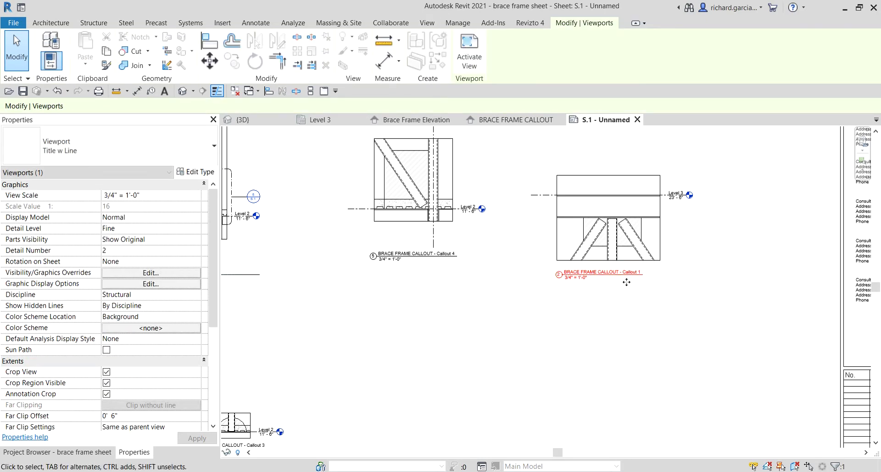
Step: Move the Callout 1 viewport up until its title aligns with the Callout 4 title
{"action": "left_click", "coordinate": [660, 346]}
{"action": "left_click_drag", "start_coordinate": [649, 221], "coordinate": [646, 198]}
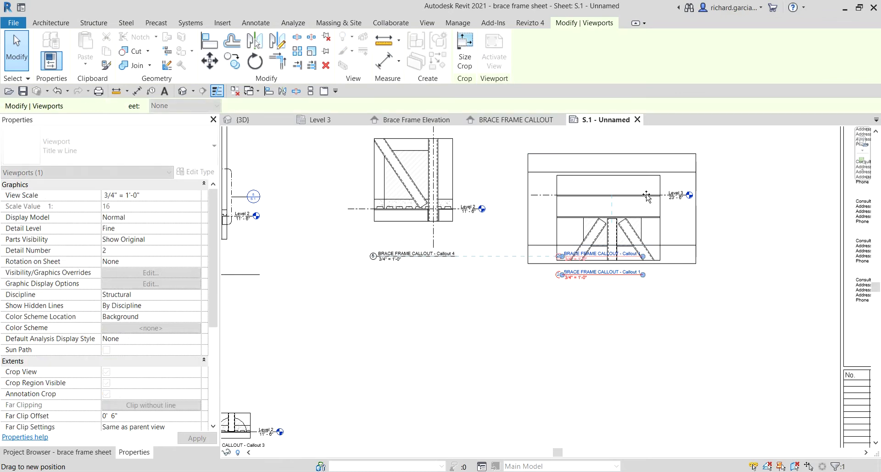
{"action": "left_click", "coordinate": [600, 326]}
Step: Set the view scale of the BRACE FRAME CALLOUT - Callout 3 viewport to 3/4" = 1'-0"
{"action": "scroll", "coordinate": [600, 326], "scroll_direction": "down", "scroll_amount": 3}
{"action": "middle_click_drag", "start_coordinate": [601, 326], "coordinate": [595, 318]}
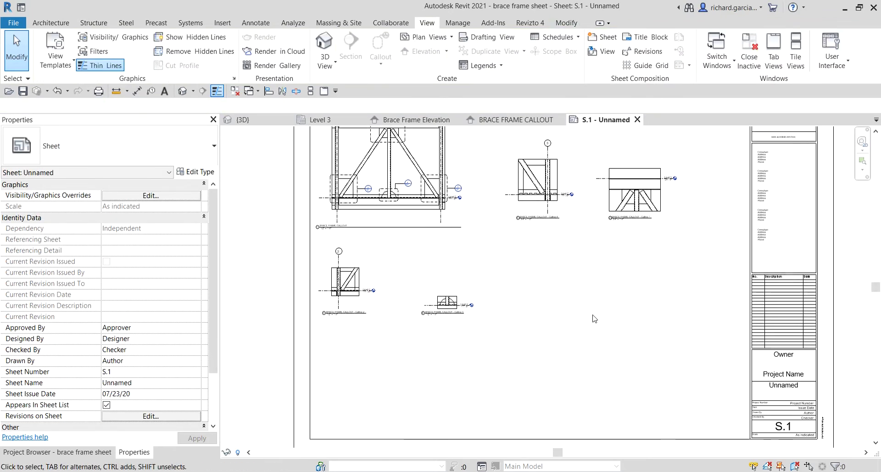
{"action": "scroll", "coordinate": [412, 336], "scroll_direction": "up", "scroll_amount": 3}
{"action": "left_click", "coordinate": [242, 252]}
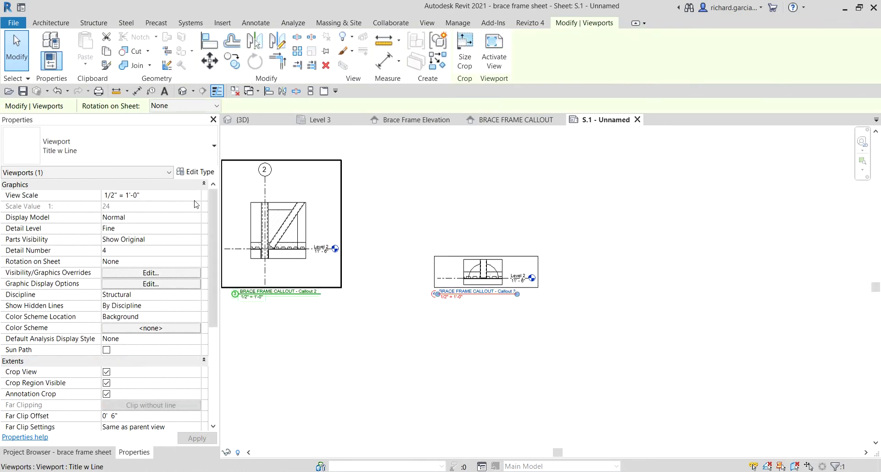
{"action": "left_click", "coordinate": [161, 197]}
{"action": "left_click", "coordinate": [130, 243]}
{"action": "left_click", "coordinate": [403, 324]}
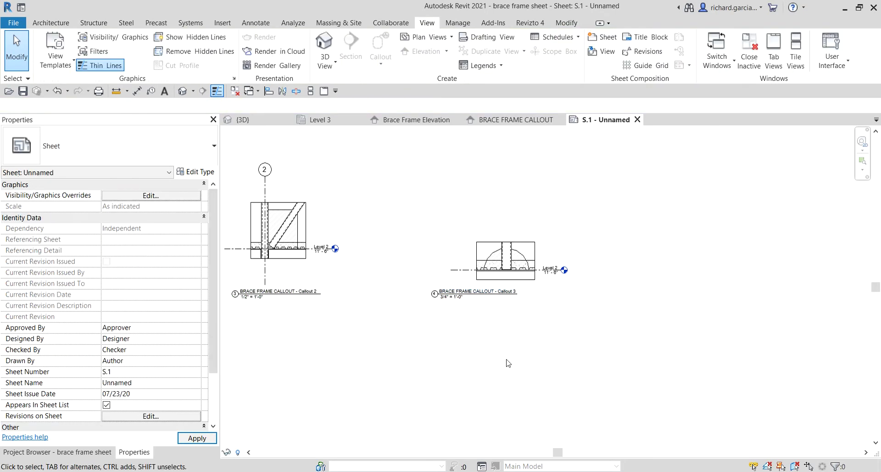
Step: Set the view scale of the BRACE FRAME CALLOUT - Callout 2 viewport to 3/4" = 1'-0"
{"action": "left_click", "coordinate": [307, 227]}
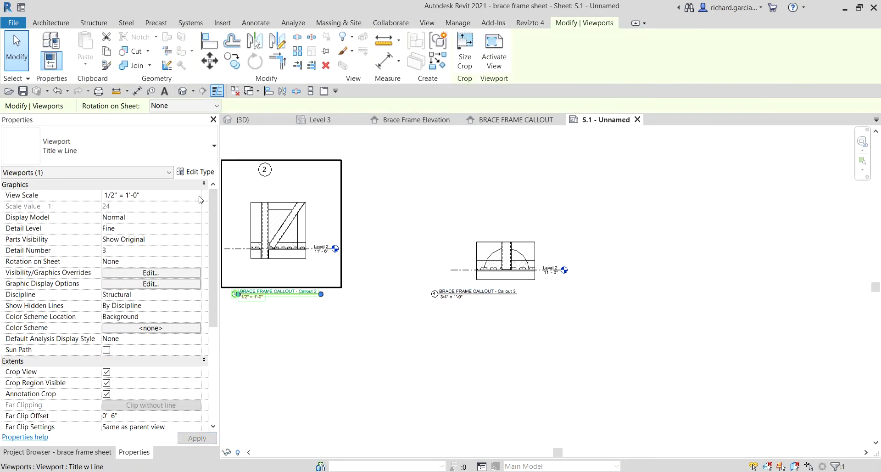
{"action": "left_click", "coordinate": [198, 197]}
{"action": "left_click", "coordinate": [120, 244]}
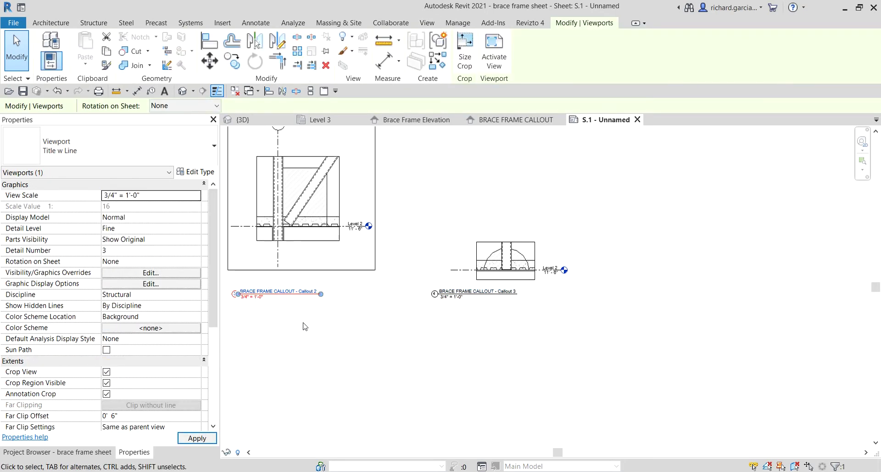
Step: Move the Callout 2 view title up and right, directly beneath the enlarged detail
{"action": "left_click", "coordinate": [330, 336]}
{"action": "left_click_drag", "start_coordinate": [307, 298], "coordinate": [326, 280]}
{"action": "key", "text": "Escape"}
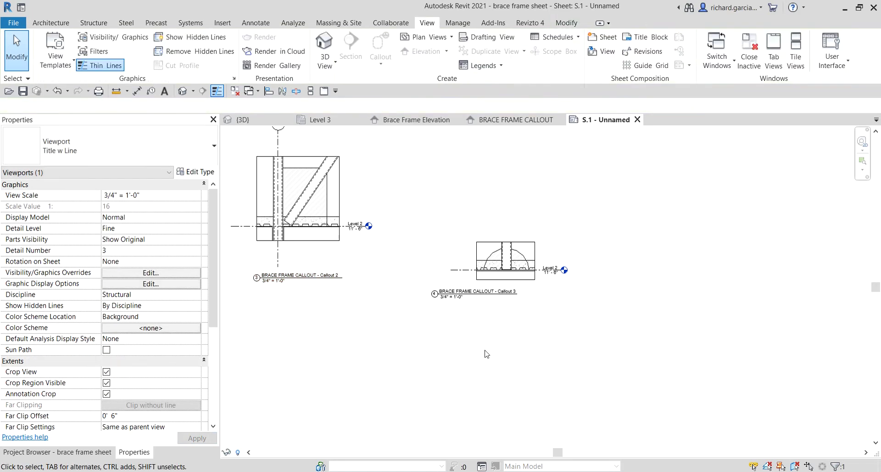
Step: Move the Callout 3 viewport so its title aligns with the Callout 2 title, and shift the title directly beneath its detail
{"action": "left_click_drag", "start_coordinate": [490, 259], "coordinate": [465, 226]}
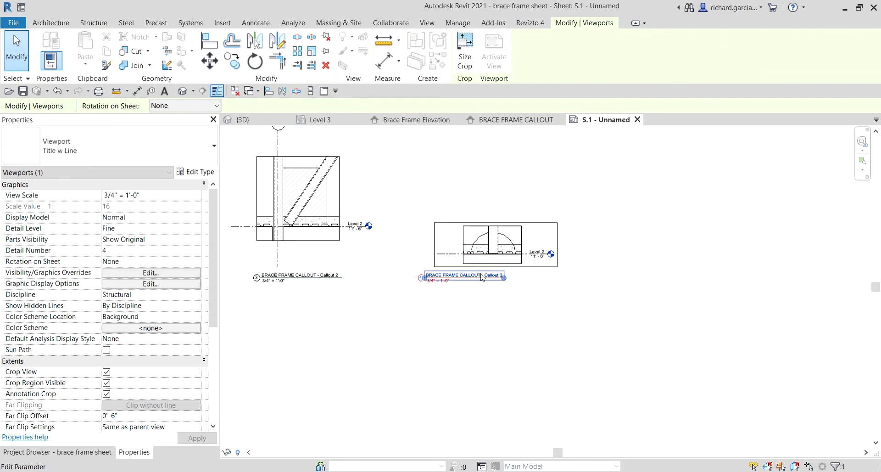
{"action": "key", "text": "Escape"}
{"action": "left_click_drag", "start_coordinate": [485, 284], "coordinate": [522, 283]}
{"action": "key", "text": "Escape"}
{"action": "scroll", "coordinate": [420, 325], "scroll_direction": "down", "scroll_amount": 3}
{"action": "scroll", "coordinate": [523, 333], "scroll_direction": "down", "scroll_amount": 2}
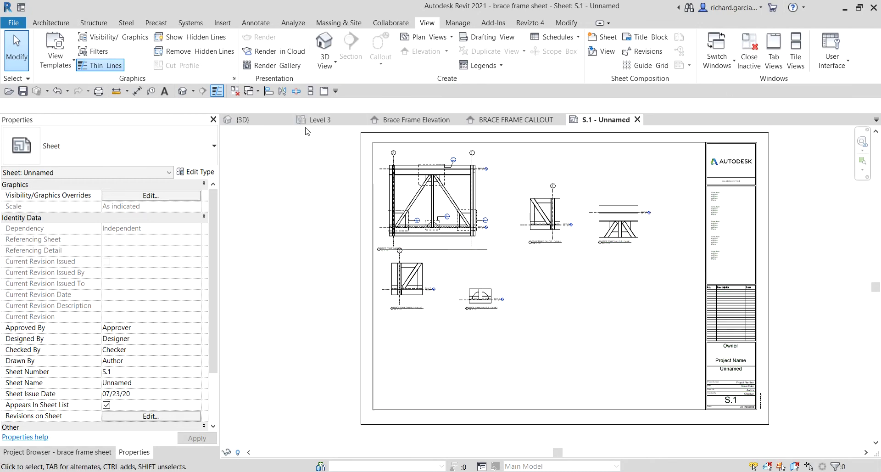
Step: In the default 3D view, select the brace assembly with its gusset plates and isolate it with a selection box
{"action": "left_click", "coordinate": [183, 91]}
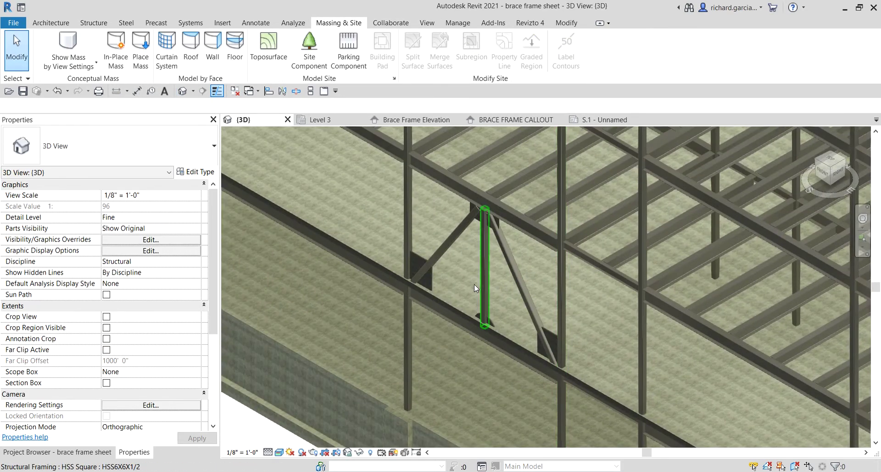
{"action": "scroll", "coordinate": [475, 287], "scroll_direction": "down", "scroll_amount": 5}
{"action": "middle_click_drag", "start_coordinate": [478, 296], "coordinate": [423, 323], "text": "shift"}
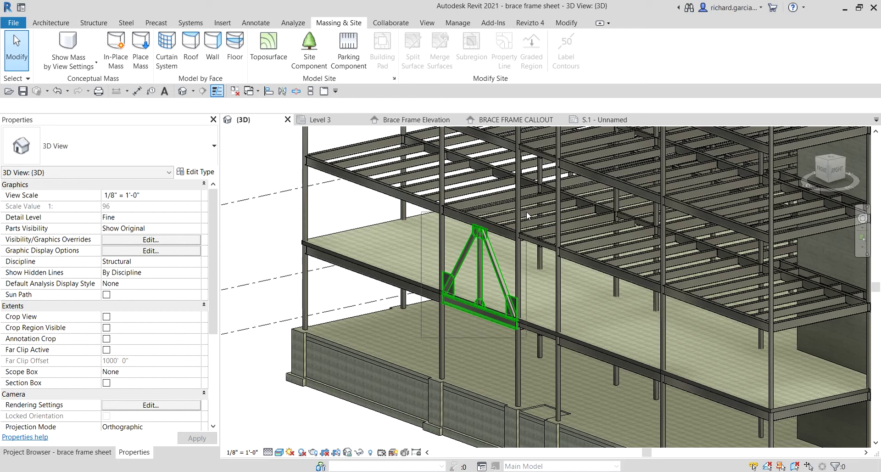
{"action": "left_click", "coordinate": [501, 284]}
{"action": "scroll", "coordinate": [489, 294], "scroll_direction": "up", "scroll_amount": 5}
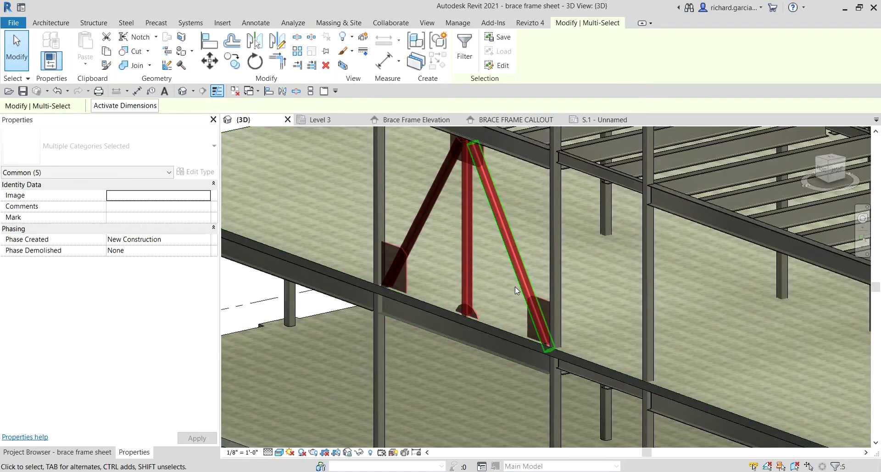
{"action": "middle_click_drag", "start_coordinate": [455, 241], "coordinate": [679, 303], "text": "shift"}
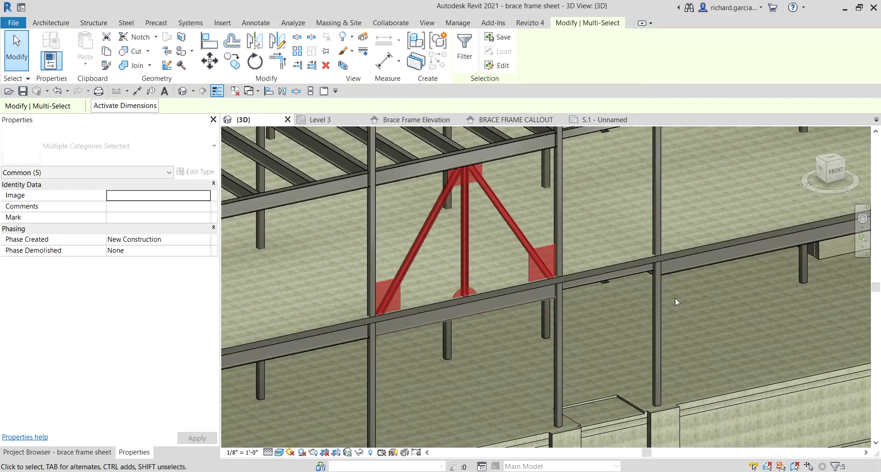
{"action": "left_click", "coordinate": [343, 66]}
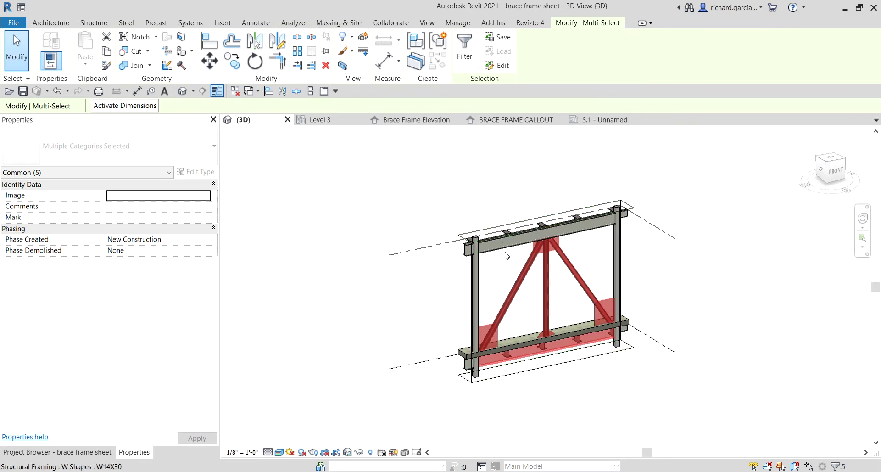
{"action": "left_click", "coordinate": [711, 294]}
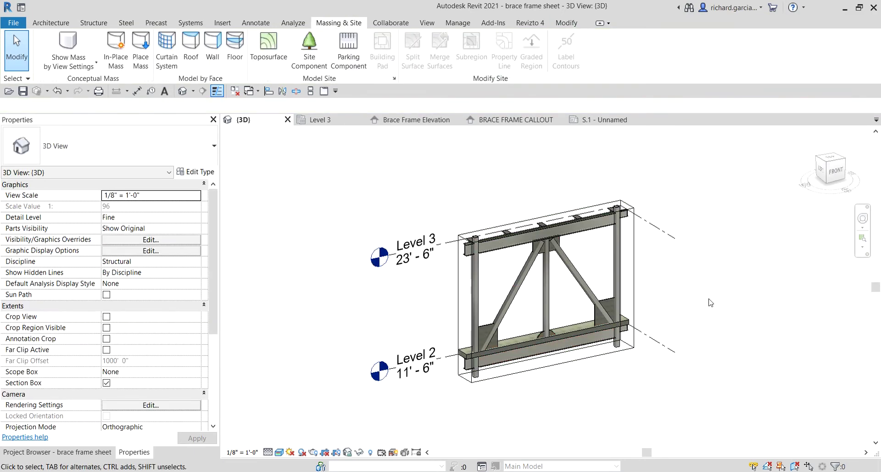
Step: Duplicate the {3D} view without detailing and rename the copy BRACE FRAME
{"action": "left_click", "coordinate": [101, 453]}
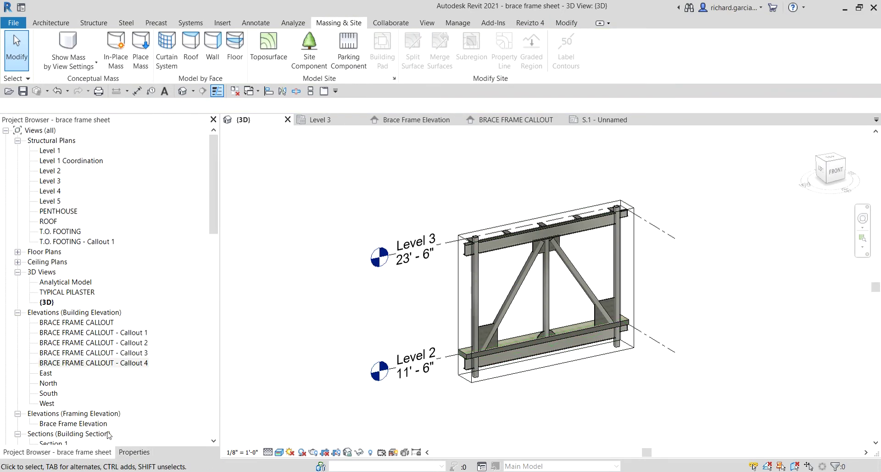
{"action": "right_click", "coordinate": [48, 302]}
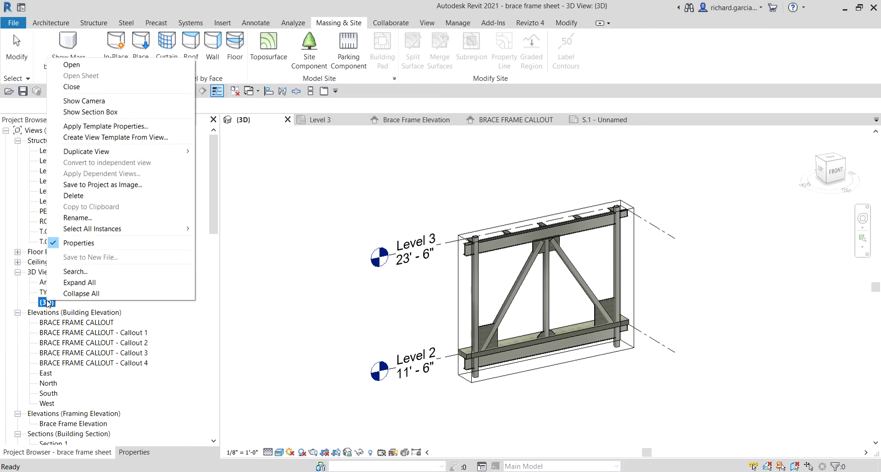
{"action": "mouse_move", "coordinate": [175, 151]}
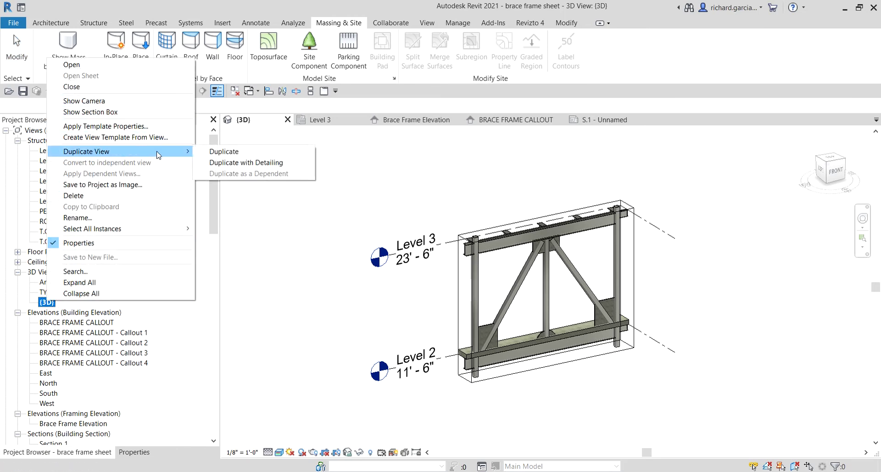
{"action": "left_click", "coordinate": [229, 152]}
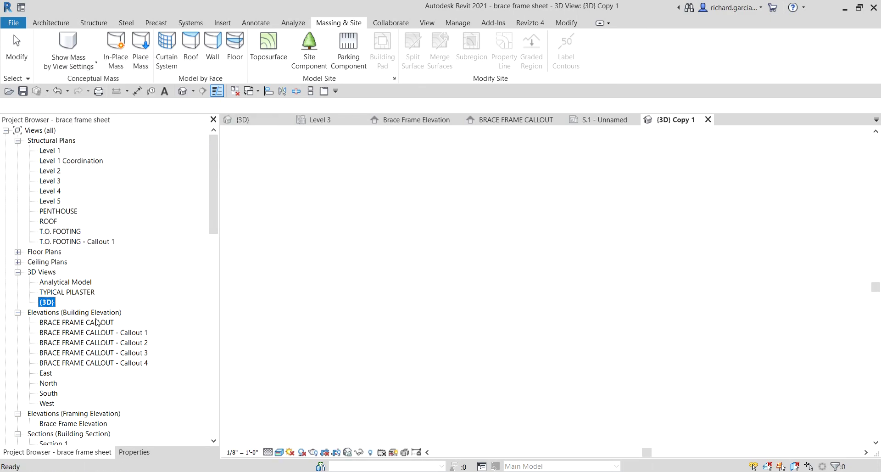
{"action": "right_click", "coordinate": [58, 313]}
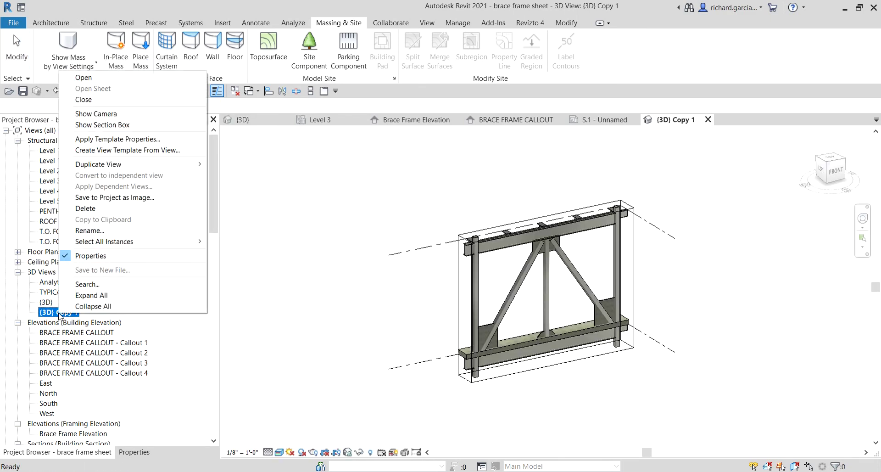
{"action": "left_click", "coordinate": [89, 231]}
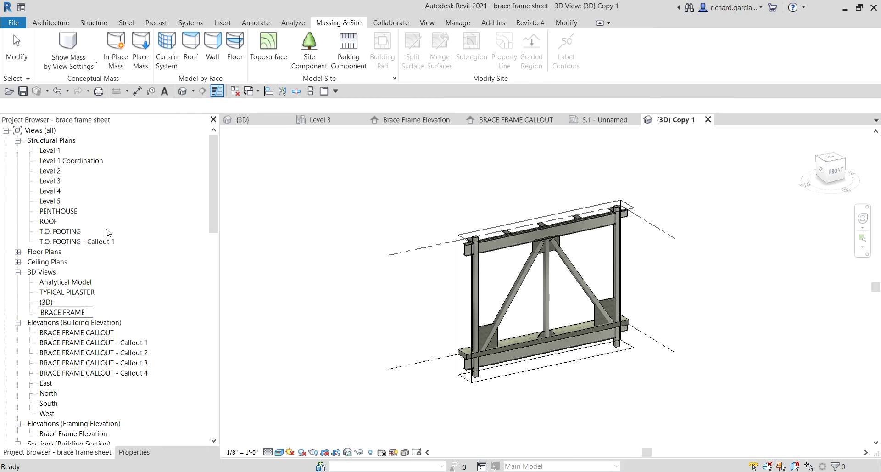
{"action": "key", "text": "Return"}
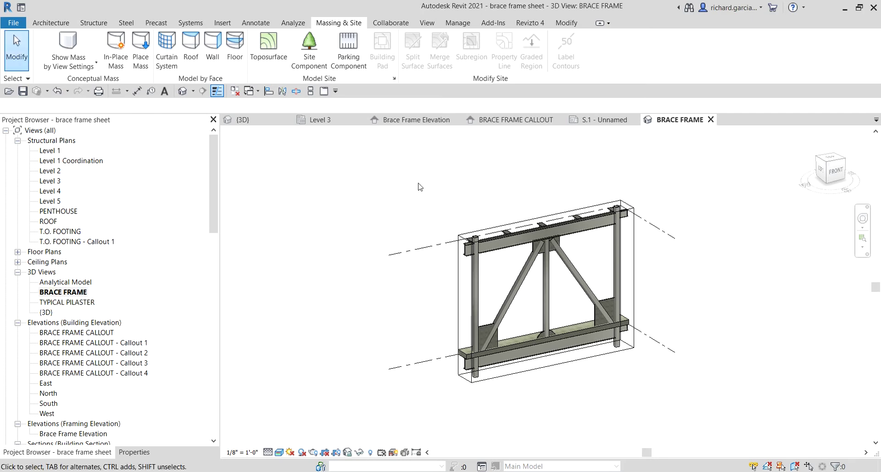
Step: Place the BRACE FRAME 3D view on sheet S.1, in the empty area below the gusset callouts
{"action": "left_click", "coordinate": [586, 121]}
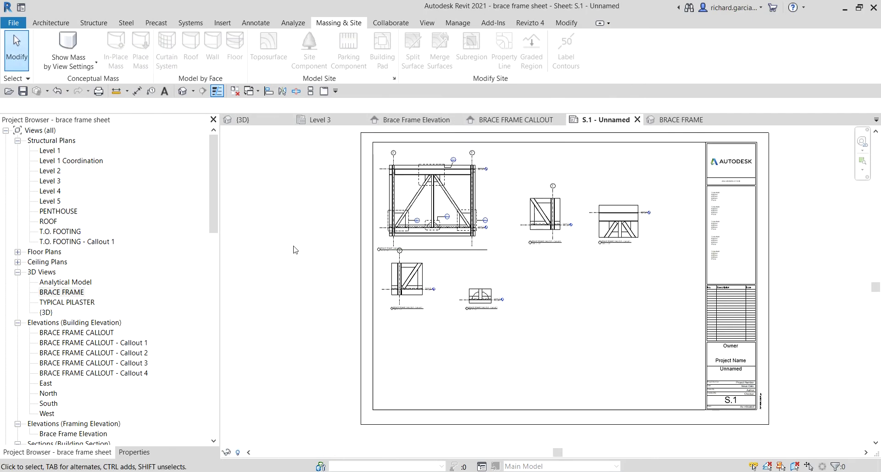
{"action": "left_click_drag", "start_coordinate": [61, 292], "coordinate": [200, 305]}
{"action": "left_click_drag", "start_coordinate": [592, 310], "coordinate": [596, 313]}
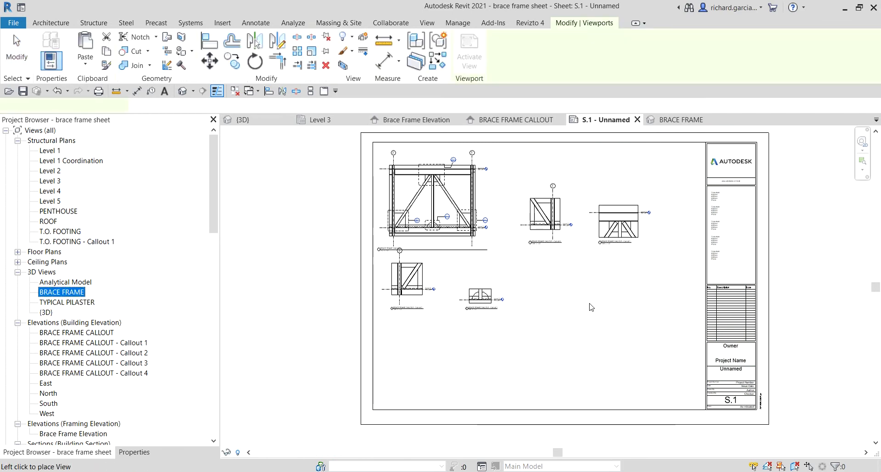
{"action": "left_click", "coordinate": [577, 344]}
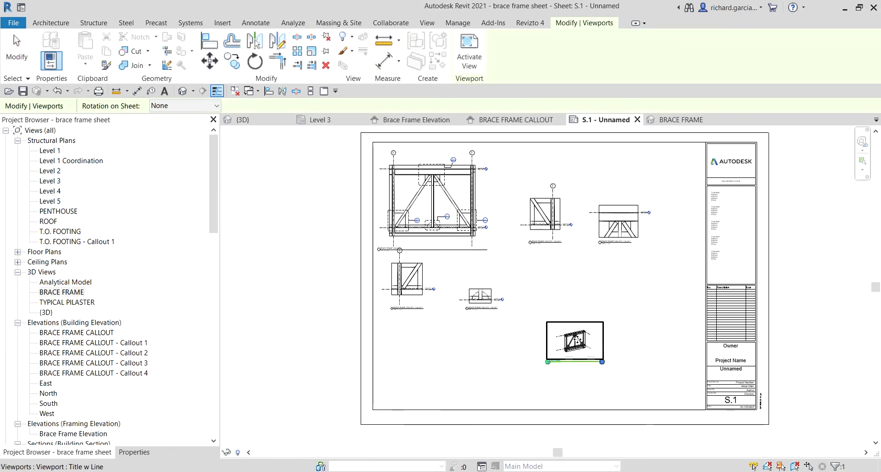
Step: Set the 3D viewport's view scale to 1" = 1'-0" and move it into the open lower-right area of the sheet
{"action": "left_click", "coordinate": [134, 452]}
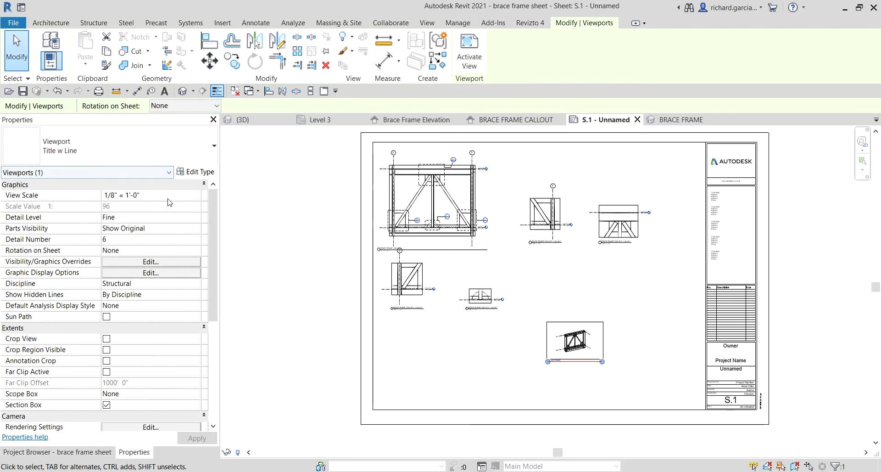
{"action": "left_click", "coordinate": [197, 197]}
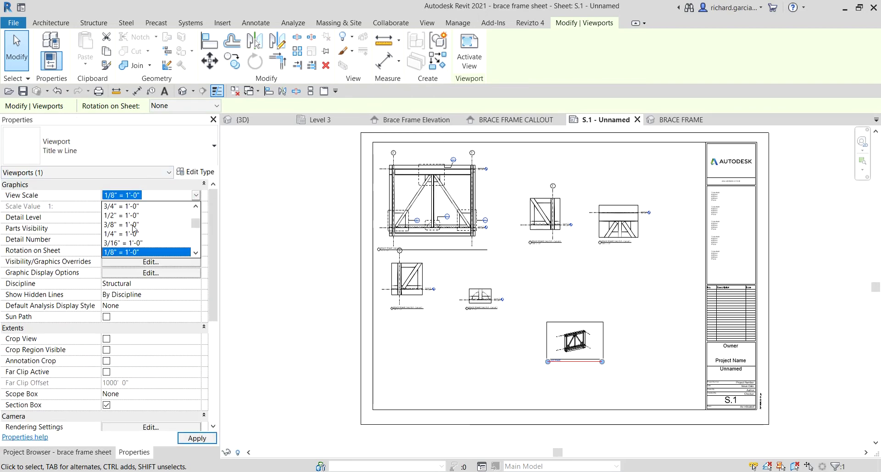
{"action": "scroll", "coordinate": [133, 228], "scroll_direction": "up", "scroll_amount": 3}
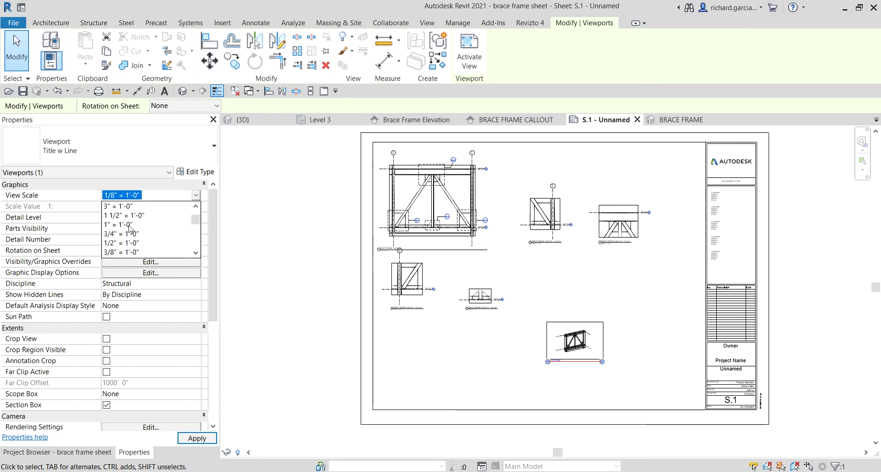
{"action": "left_click", "coordinate": [130, 225]}
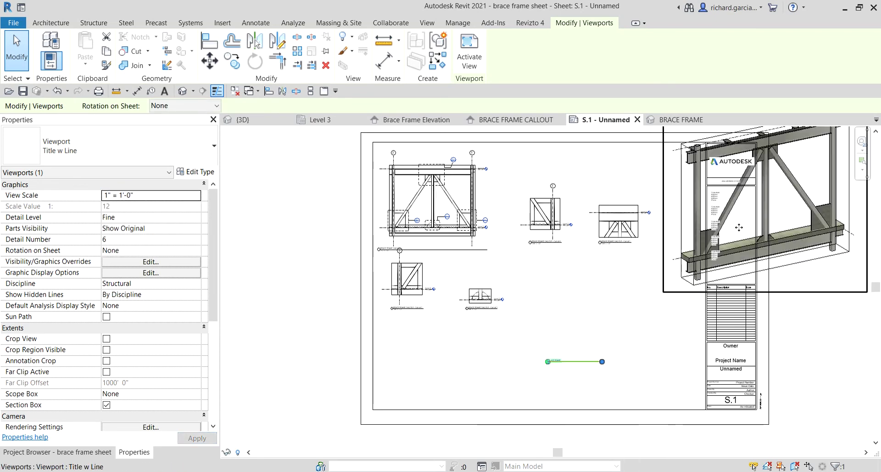
{"action": "left_click_drag", "start_coordinate": [739, 227], "coordinate": [656, 346]}
Step: Move the Callout 4 viewport and the top gusset callout (detail 2) up the sheet, keeping their titles aligned
{"action": "scroll", "coordinate": [629, 249], "scroll_direction": "up", "scroll_amount": 2}
{"action": "left_click", "coordinate": [578, 178]}
{"action": "scroll", "coordinate": [578, 178], "scroll_direction": "up", "scroll_amount": 1}
{"action": "left_click_drag", "start_coordinate": [542, 271], "coordinate": [678, 216]}
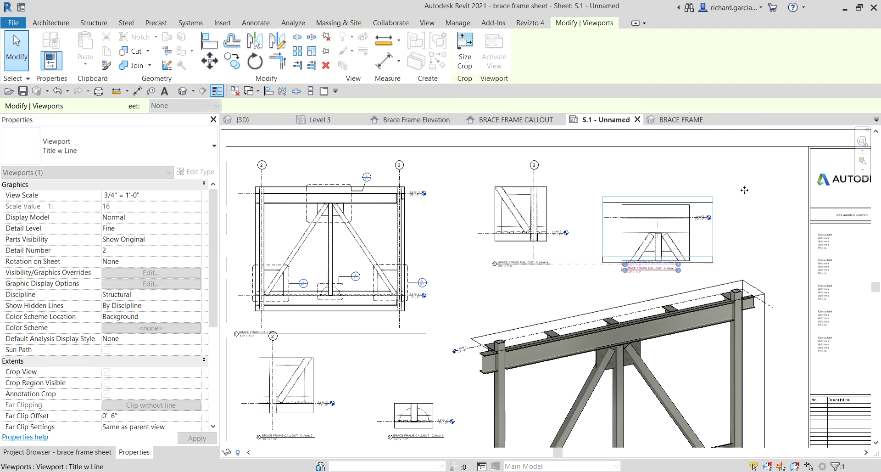
{"action": "left_click", "coordinate": [744, 190]}
Step: Move the Callout 3 viewport directly beneath Callout 2, aligning its title with the Callout 2 title
{"action": "scroll", "coordinate": [744, 189], "scroll_direction": "down", "scroll_amount": 5}
{"action": "scroll", "coordinate": [675, 422], "scroll_direction": "up", "scroll_amount": 4}
{"action": "left_click_drag", "start_coordinate": [388, 215], "coordinate": [267, 272]}
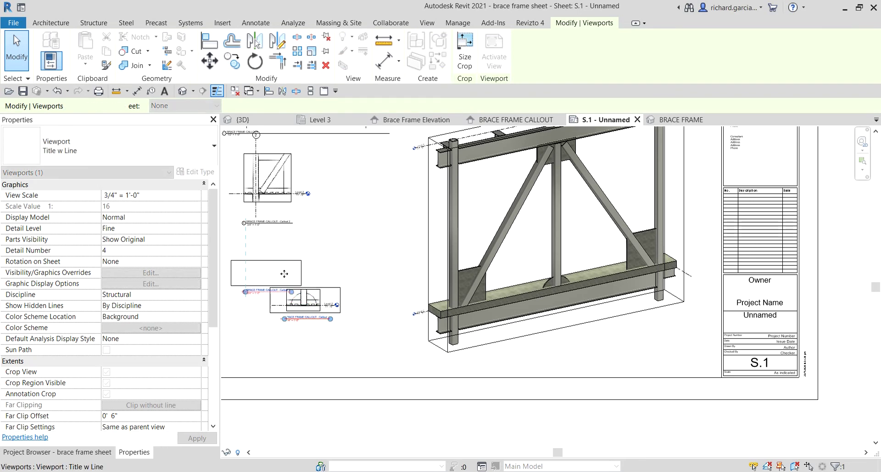
{"action": "left_click", "coordinate": [373, 308]}
{"action": "scroll", "coordinate": [374, 309], "scroll_direction": "down", "scroll_amount": 2}
{"action": "middle_click_drag", "start_coordinate": [552, 332], "coordinate": [554, 364]}
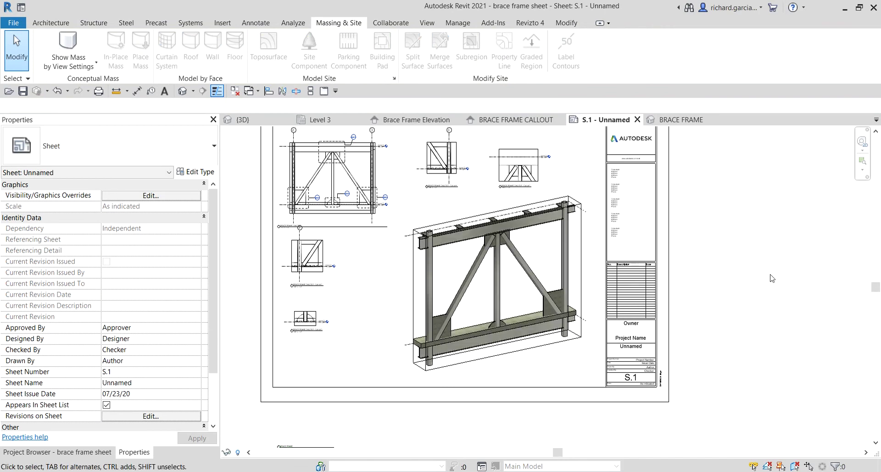
{"action": "middle_click_drag", "start_coordinate": [553, 322], "coordinate": [598, 345]}
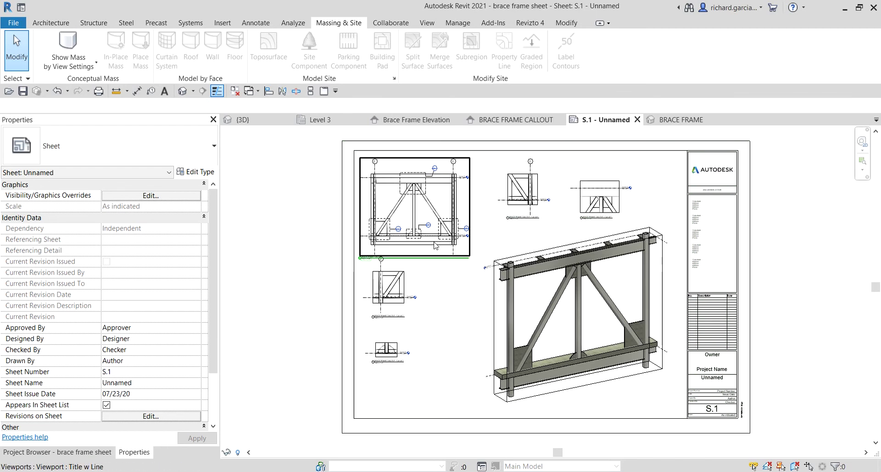
Step: Open the BRACE FRAME CALLOUT elevation and examine the detail and sheet numbers in its callout heads
{"action": "left_click", "coordinate": [501, 120]}
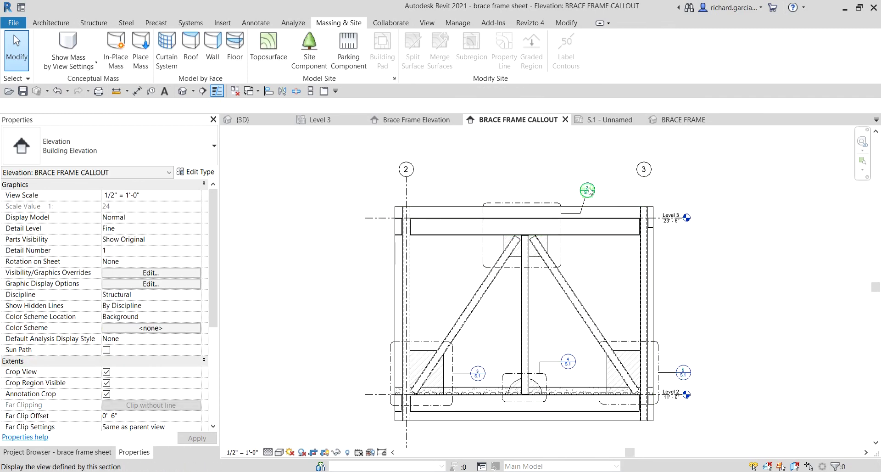
{"action": "double_click", "coordinate": [592, 193]}
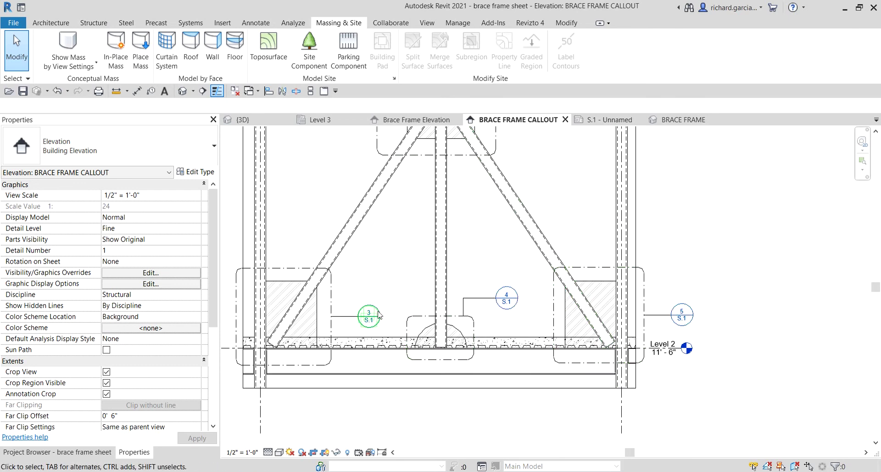
{"action": "middle_click_drag", "start_coordinate": [360, 323], "coordinate": [373, 347]}
{"action": "scroll", "coordinate": [413, 331], "scroll_direction": "up", "scroll_amount": 4}
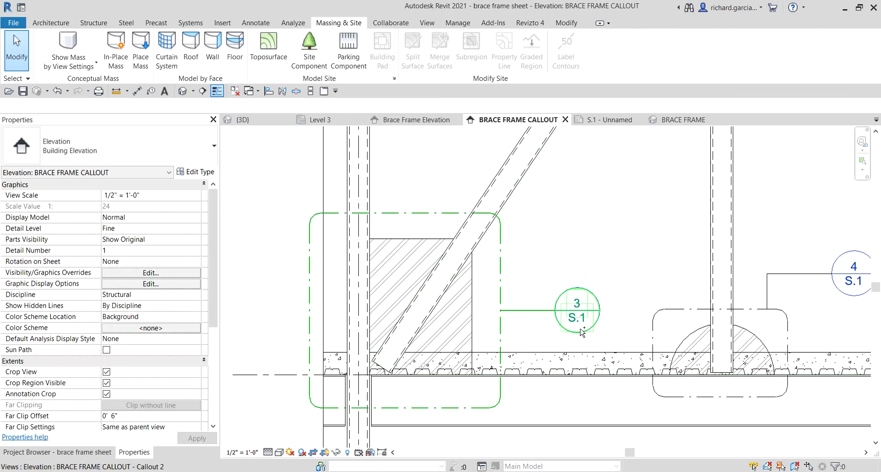
Step: Rename sheet S.1 from the project's sheet list, giving it the name BRACE FRAME in capitals
{"action": "left_click", "coordinate": [66, 453]}
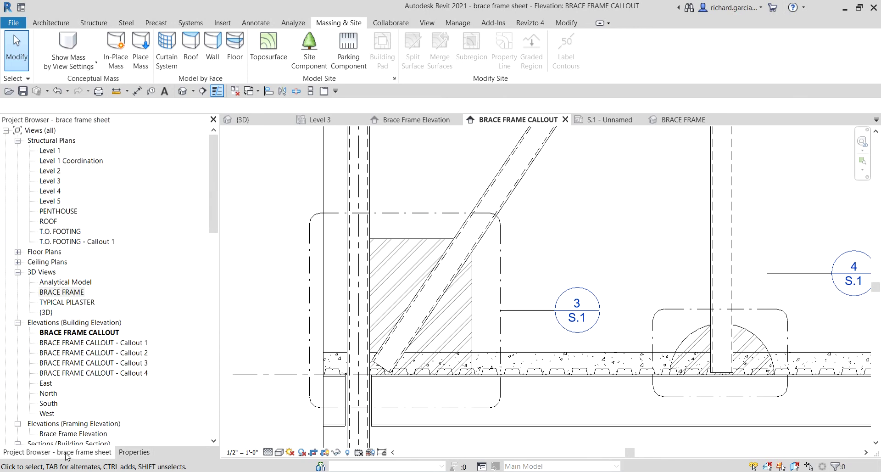
{"action": "scroll", "coordinate": [114, 398], "scroll_direction": "down", "scroll_amount": 6}
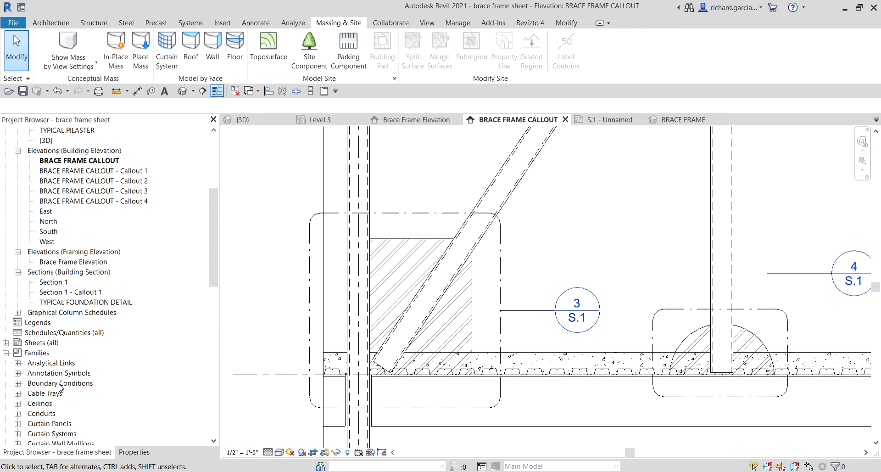
{"action": "double_click", "coordinate": [29, 343]}
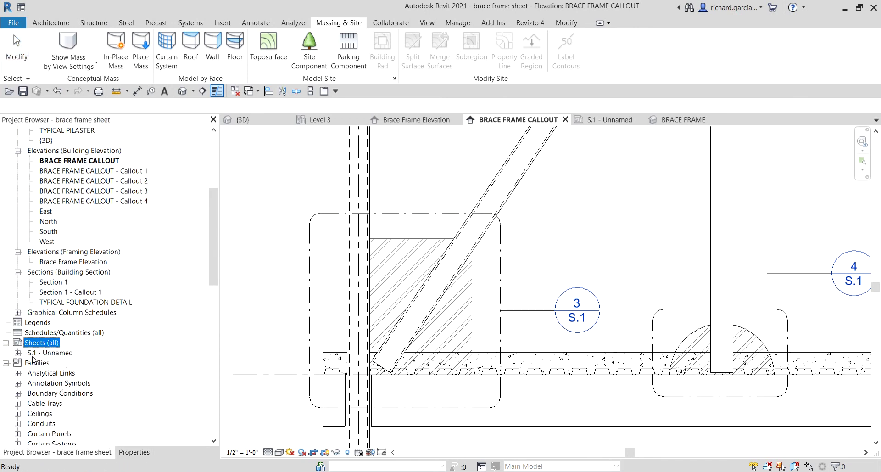
{"action": "right_click", "coordinate": [55, 354]}
{"action": "left_click", "coordinate": [101, 261]}
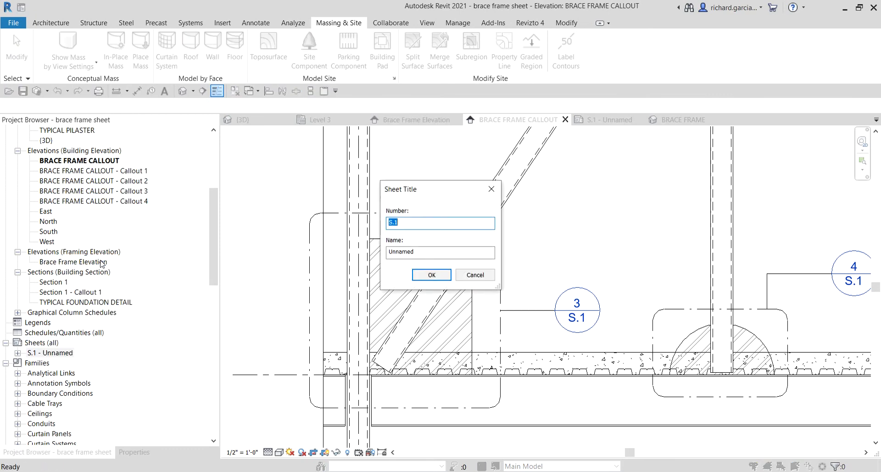
{"action": "key", "text": "Tab"}
{"action": "key", "text": "Caps_Lock"}
{"action": "type", "text": "brace fram"}
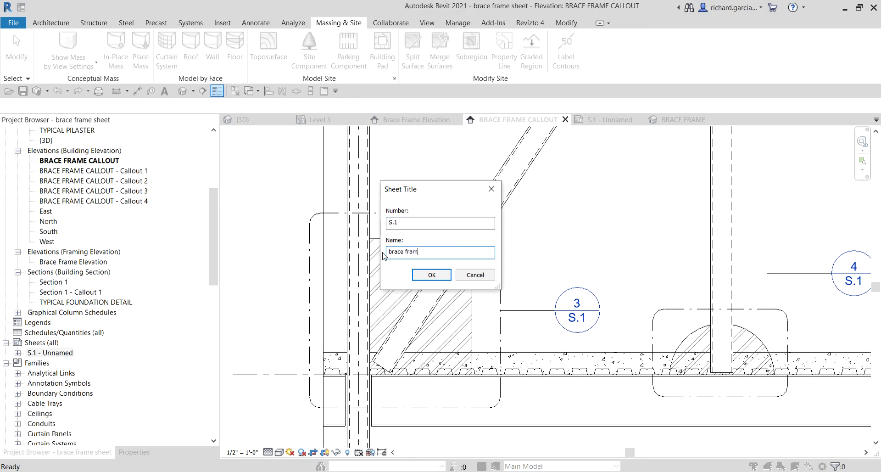
{"action": "key", "text": "BackSpace"}
{"action": "key", "text": "BackSpace"}
{"action": "key", "text": "BackSpace"}
{"action": "key", "text": "BackSpace"}
{"action": "key", "text": "BackSpace"}
{"action": "key", "text": "BackSpace"}
{"action": "key", "text": "BackSpace"}
{"action": "key", "text": "BackSpace"}
{"action": "key", "text": "BackSpace"}
{"action": "key", "text": "Caps_Lock"}
{"action": "type", "text": "BRACE FRAME"}
{"action": "key", "text": "Return"}
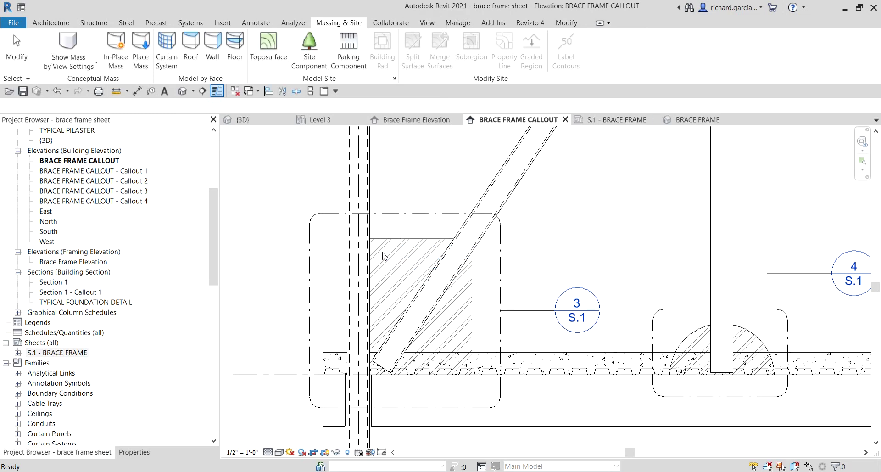
Step: Reopen sheet S.1 and examine the detail number in the Callout 2 view title
{"action": "double_click", "coordinate": [66, 353]}
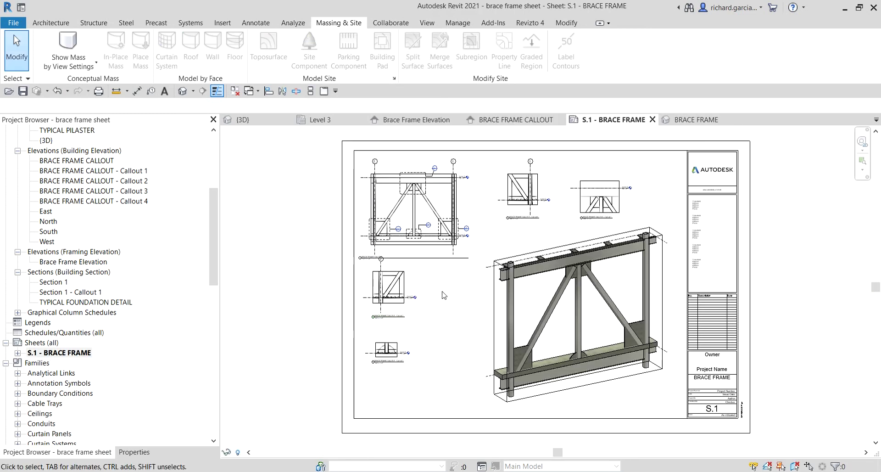
{"action": "scroll", "coordinate": [353, 299], "scroll_direction": "up", "scroll_amount": 8}
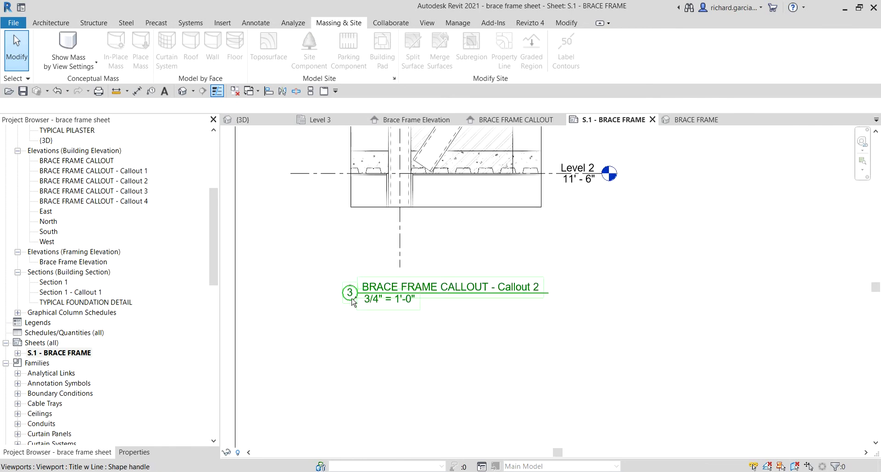
Step: Nudge the BRACE FRAME CALLOUT - Callout 2 viewport straight down on the sheet so it clears the main elevation's view title above it
{"action": "middle_click_drag", "start_coordinate": [521, 222], "coordinate": [522, 348]}
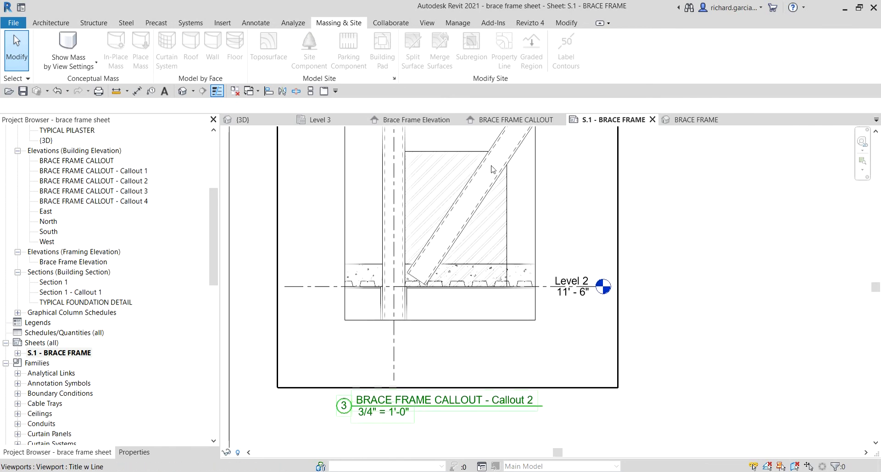
{"action": "scroll", "coordinate": [477, 220], "scroll_direction": "down", "scroll_amount": 4}
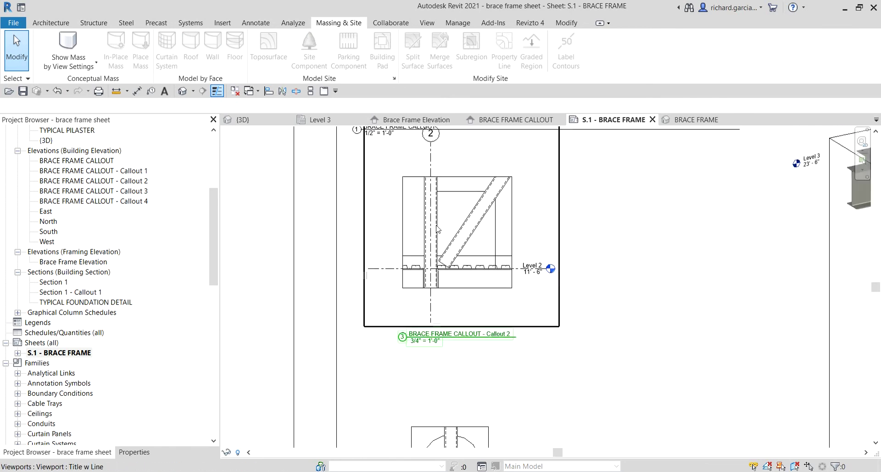
{"action": "scroll", "coordinate": [437, 229], "scroll_direction": "down", "scroll_amount": 1}
{"action": "left_click", "coordinate": [471, 251]}
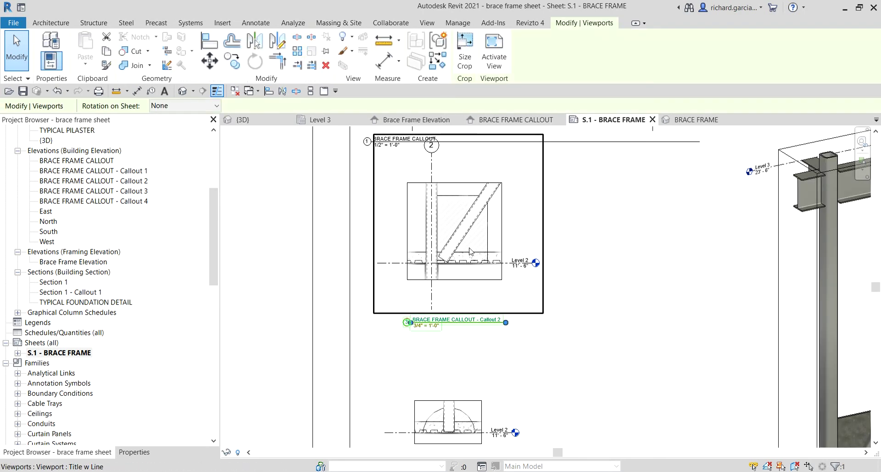
{"action": "key", "text": "Down"}
{"action": "key", "text": "Down"}
{"action": "key", "text": "Down"}
{"action": "key", "text": "Down"}
{"action": "key", "text": "Down"}
{"action": "key", "text": "Down"}
{"action": "key", "text": "Down"}
{"action": "key", "text": "Down"}
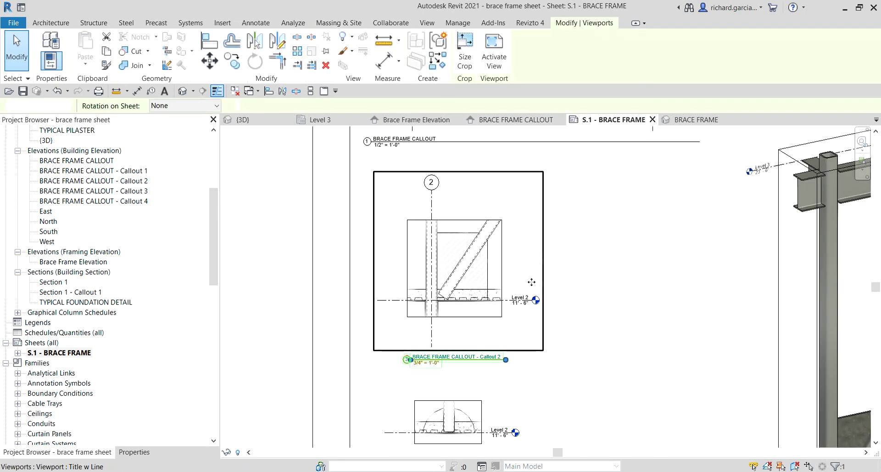
{"action": "key", "text": "Escape"}
{"action": "scroll", "coordinate": [528, 268], "scroll_direction": "down", "scroll_amount": 5}
{"action": "scroll", "coordinate": [550, 268], "scroll_direction": "down", "scroll_amount": 3}
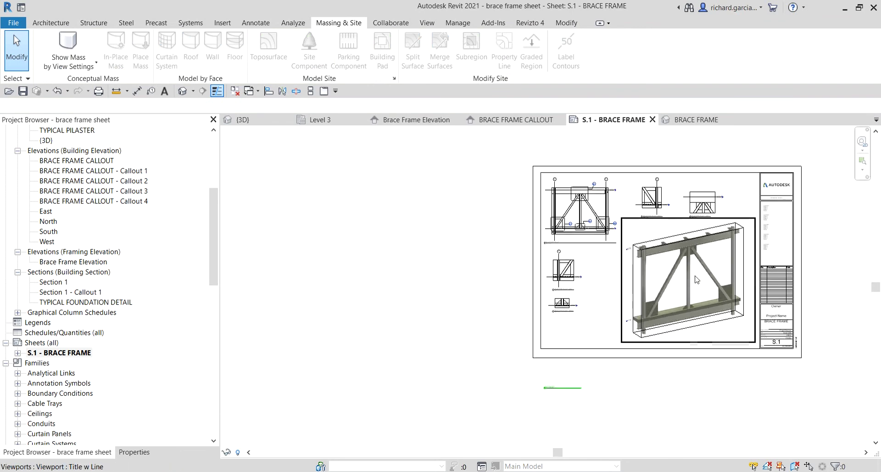
{"action": "middle_click_drag", "start_coordinate": [550, 268], "coordinate": [617, 274]}
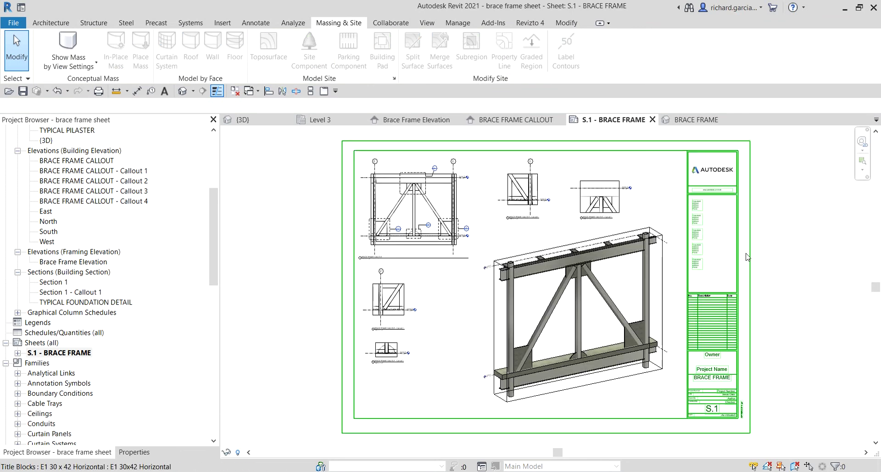